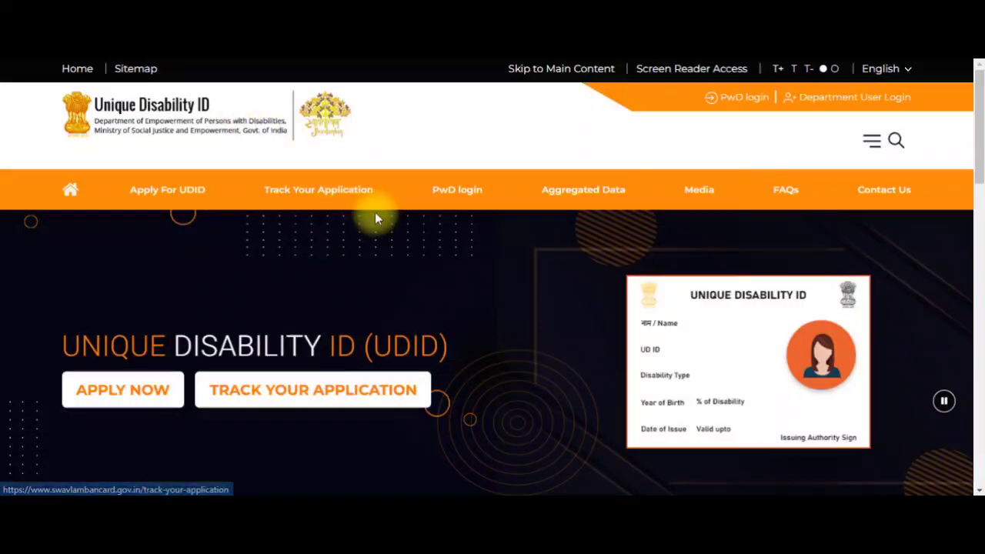
- In Personal Details on the UDID registration form, choose Tamil as the regional language
{"action": "scroll", "coordinate": [375, 211], "scroll_direction": "down", "scroll_amount": 1}
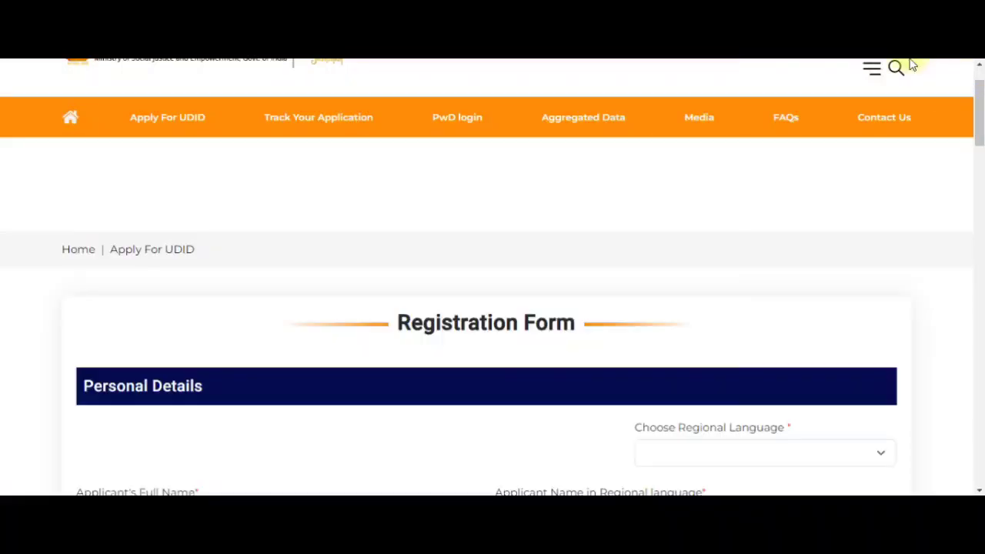
{"action": "scroll", "coordinate": [703, 186], "scroll_direction": "down", "scroll_amount": 1}
{"action": "scroll", "coordinate": [703, 185], "scroll_direction": "down", "scroll_amount": 2}
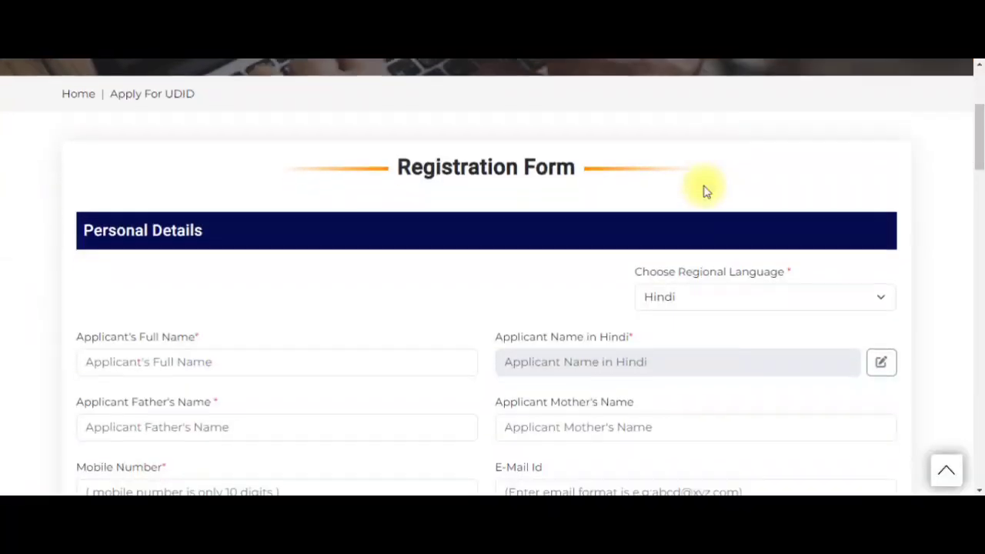
{"action": "scroll", "coordinate": [703, 185], "scroll_direction": "down", "scroll_amount": 1}
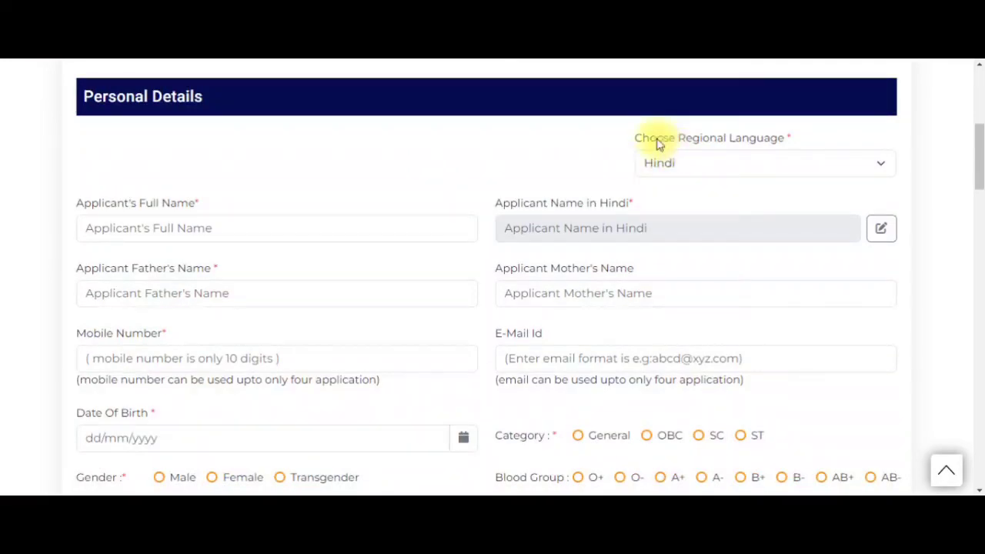
{"action": "left_click_drag", "start_coordinate": [656, 138], "coordinate": [754, 162]}
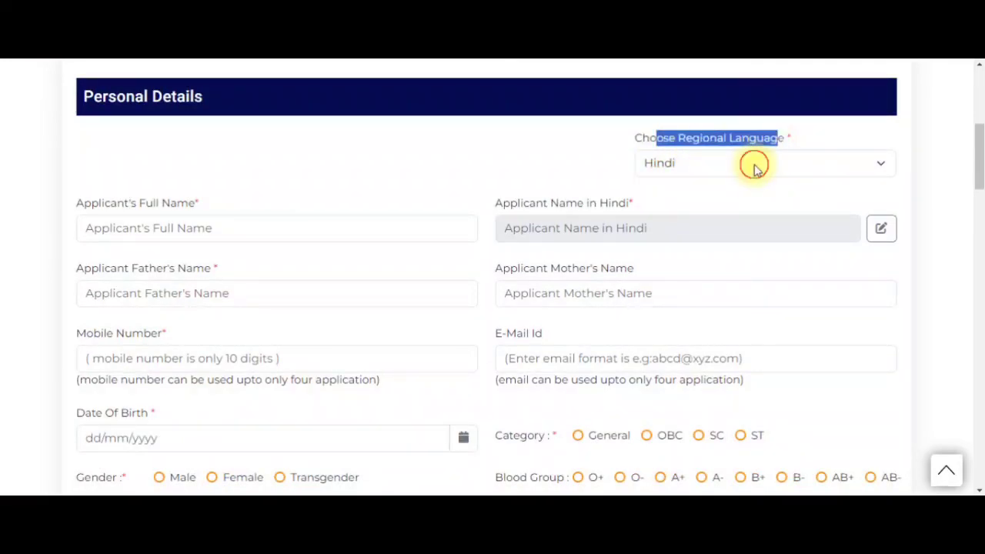
{"action": "left_click", "coordinate": [754, 165]}
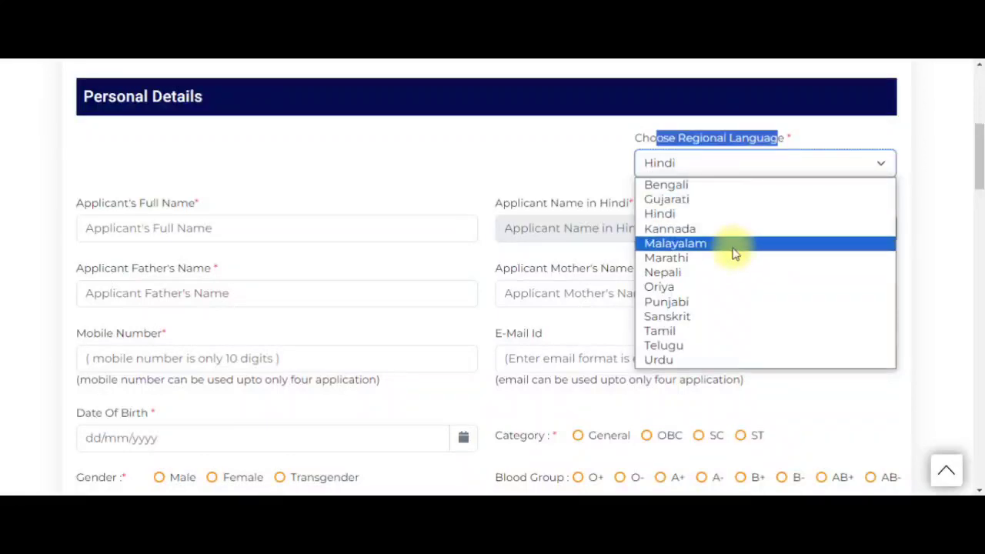
{"action": "left_click", "coordinate": [710, 332]}
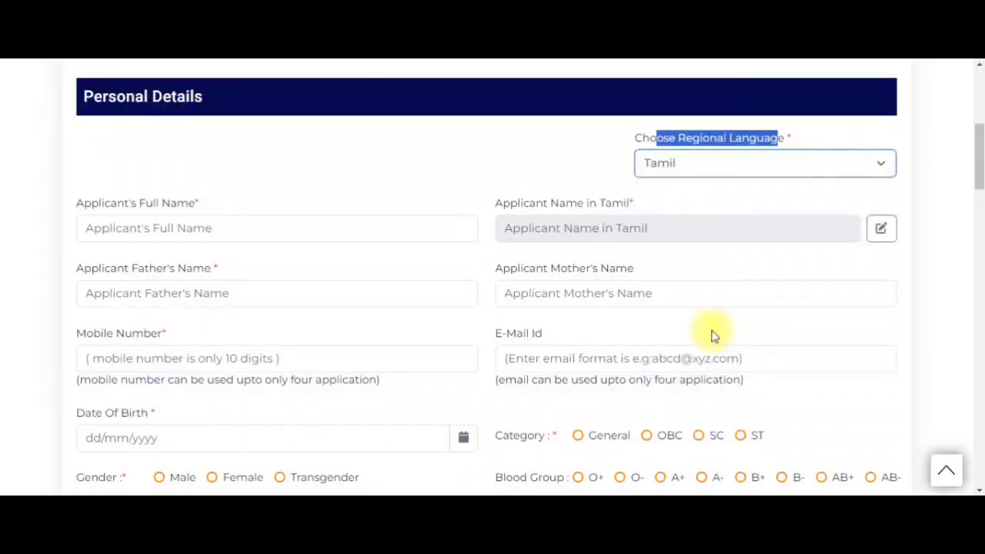
- Enter the applicant's full name in the name field
{"action": "left_click", "coordinate": [257, 228]}
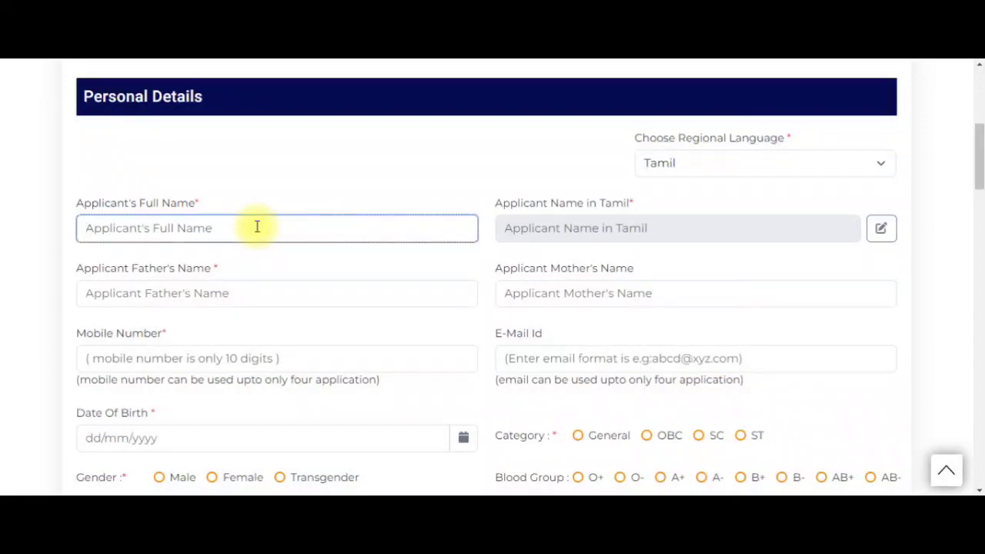
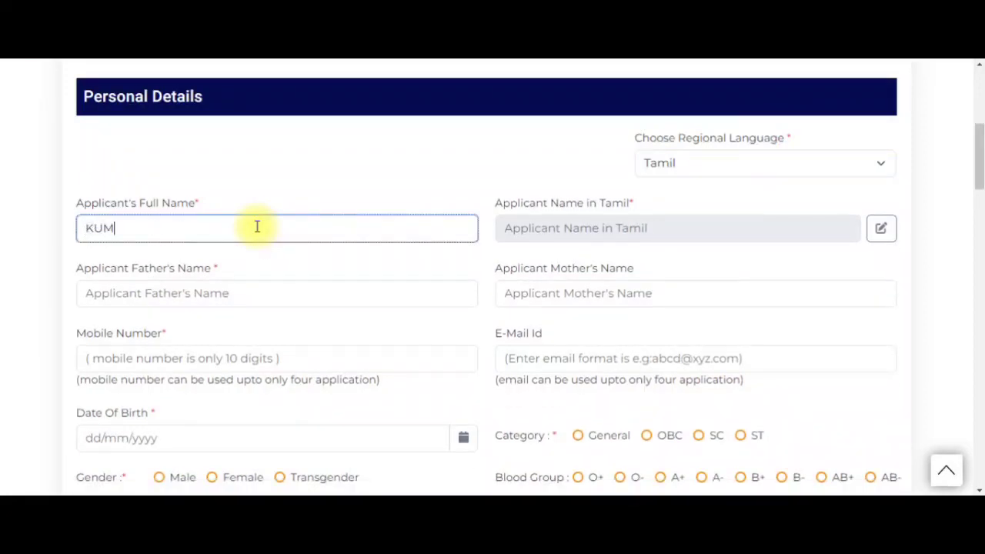
{"action": "left_click", "coordinate": [263, 290]}
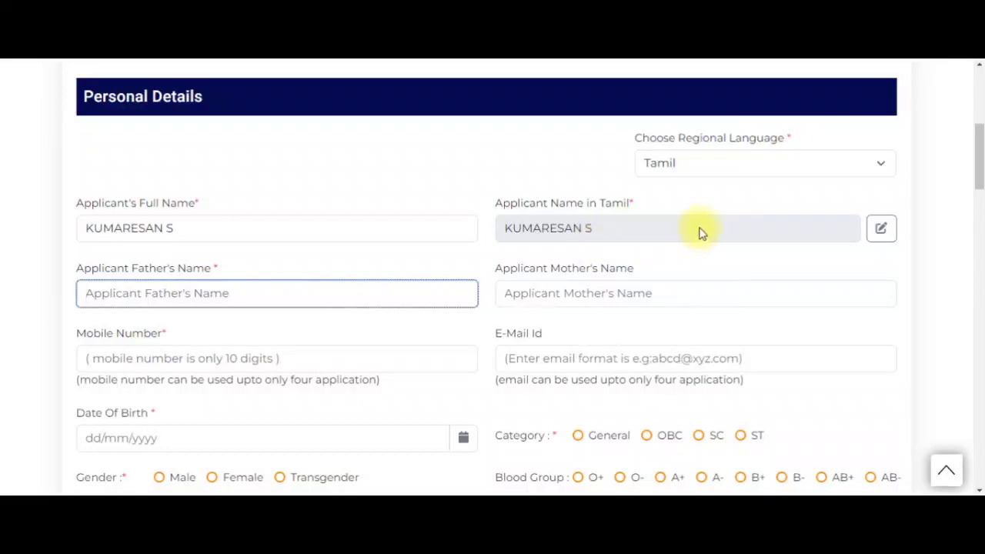
- Make Applicant Name in Tamil editable and correct the Tamil-script spelling
{"action": "left_click", "coordinate": [881, 229]}
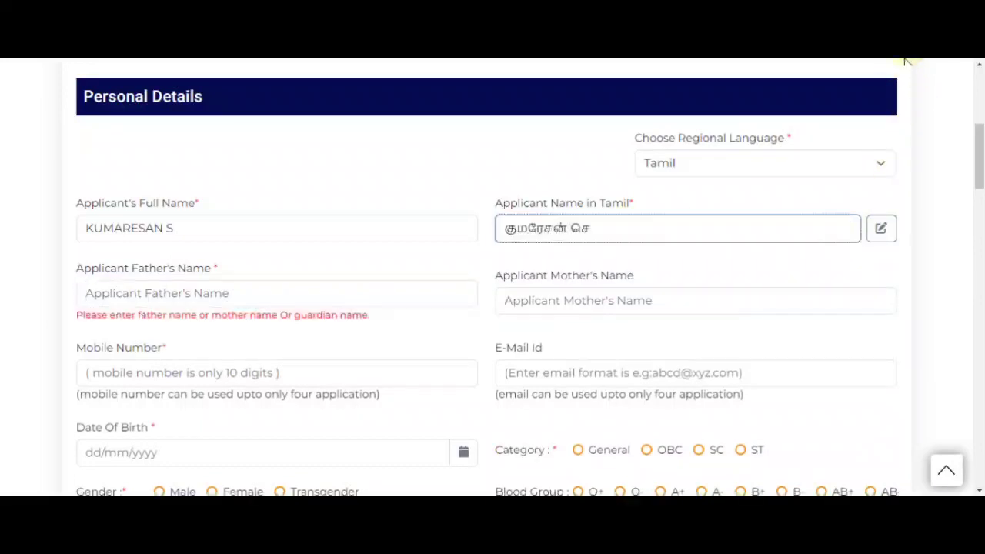
{"action": "left_click", "coordinate": [906, 63]}
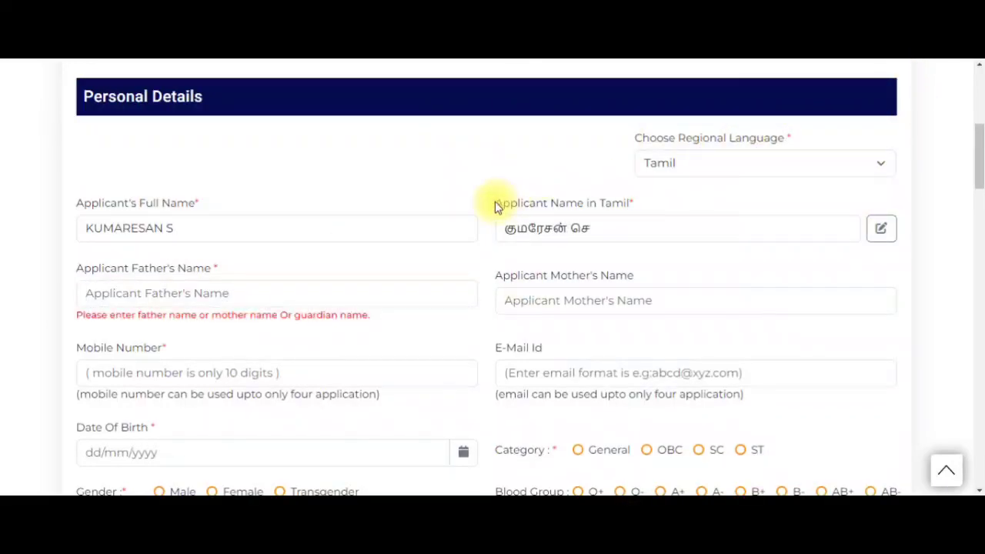
{"action": "left_click_drag", "start_coordinate": [494, 206], "coordinate": [629, 208]}
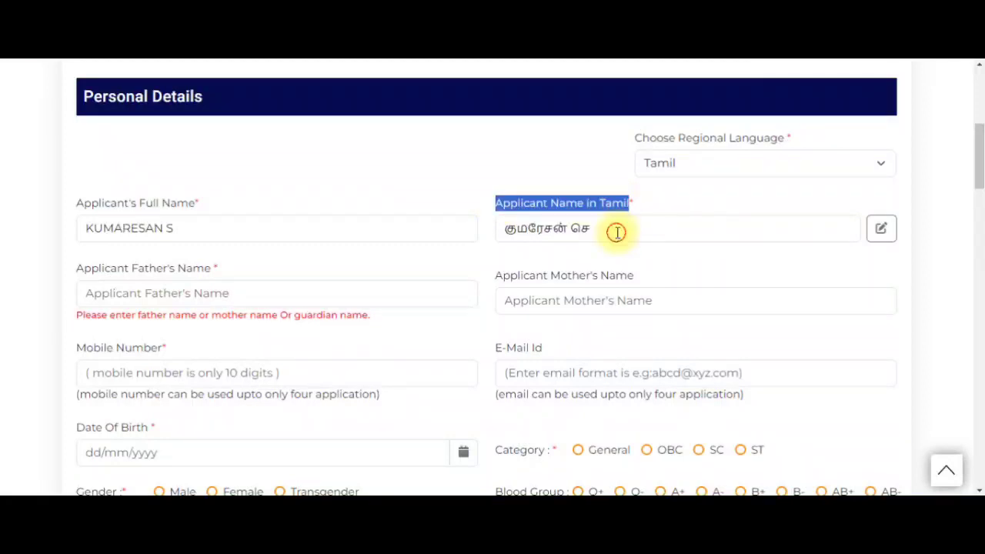
{"action": "left_click", "coordinate": [616, 232]}
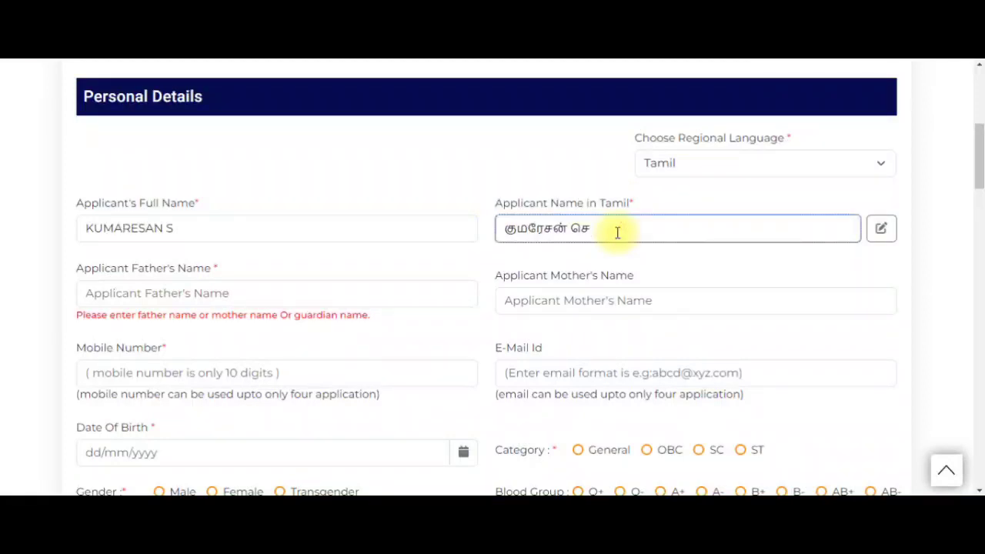
{"action": "key", "text": "BackSpace"}
{"action": "key", "text": "BackSpace"}
{"action": "key", "text": "BackSpace"}
{"action": "type", "text": "SAY"}
- Enter the father's name in Applicant Father's Name
{"action": "left_click", "coordinate": [347, 300]}
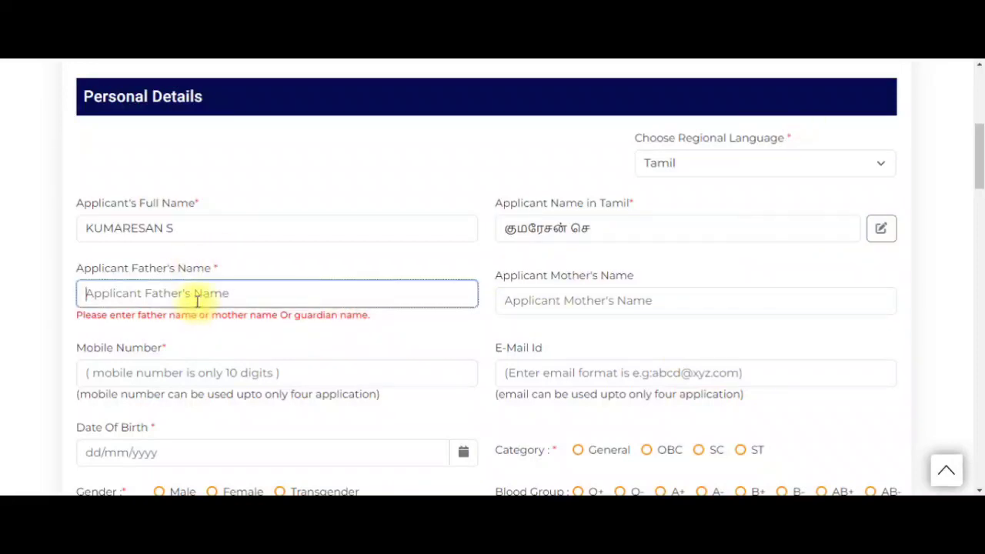
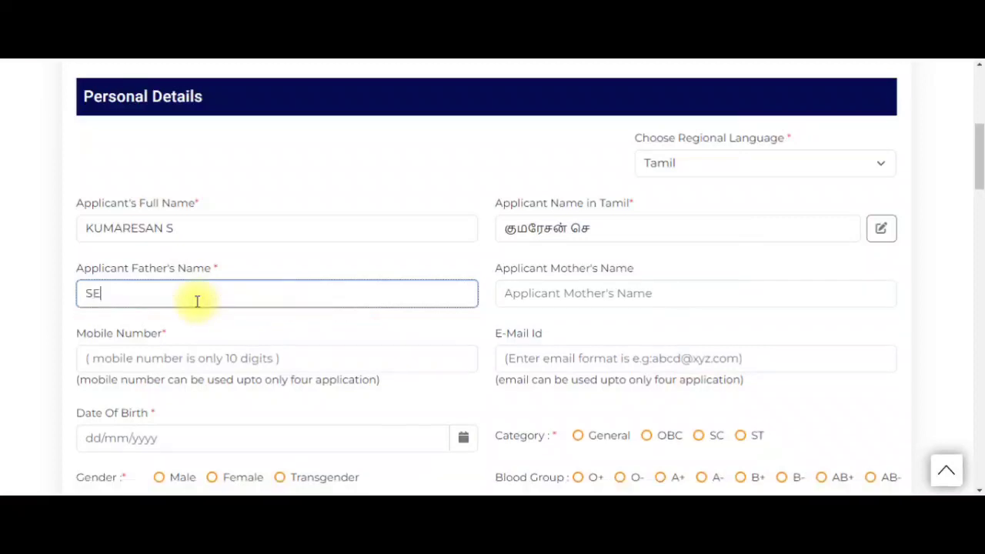
{"action": "left_click", "coordinate": [554, 299]}
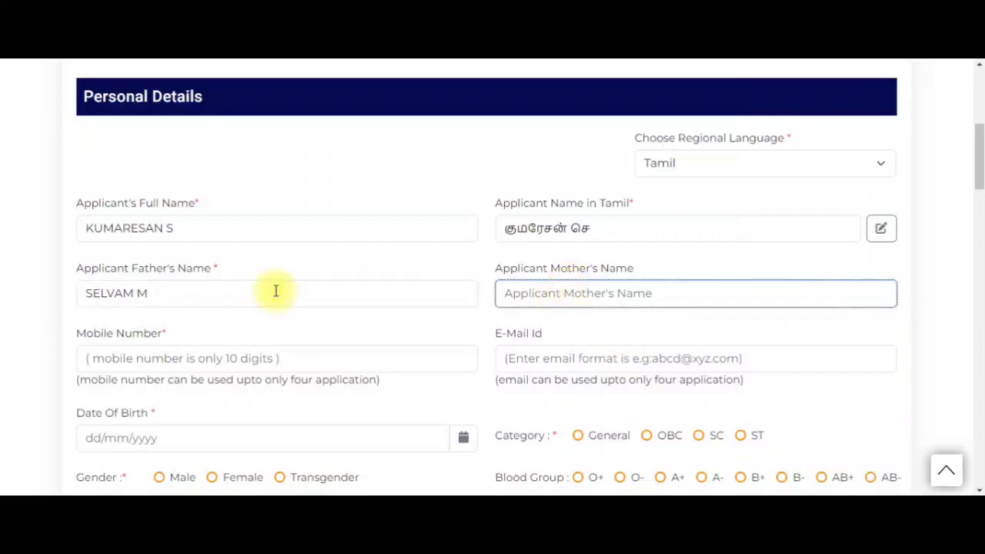
- Leave Mobile Number and E-Mail Id empty, noting the four-application e-mail limit
{"action": "scroll", "coordinate": [264, 408], "scroll_direction": "down", "scroll_amount": 1}
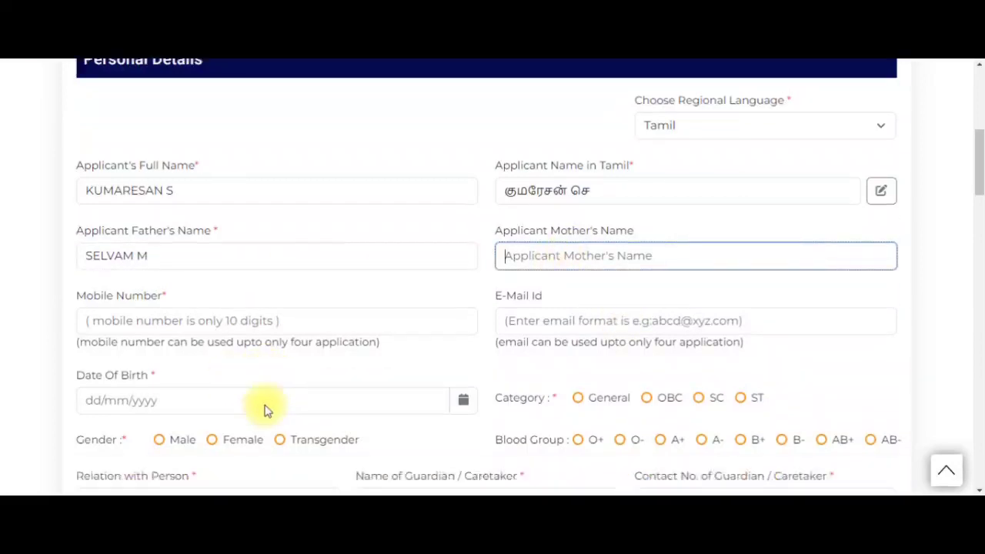
{"action": "left_click", "coordinate": [228, 287]}
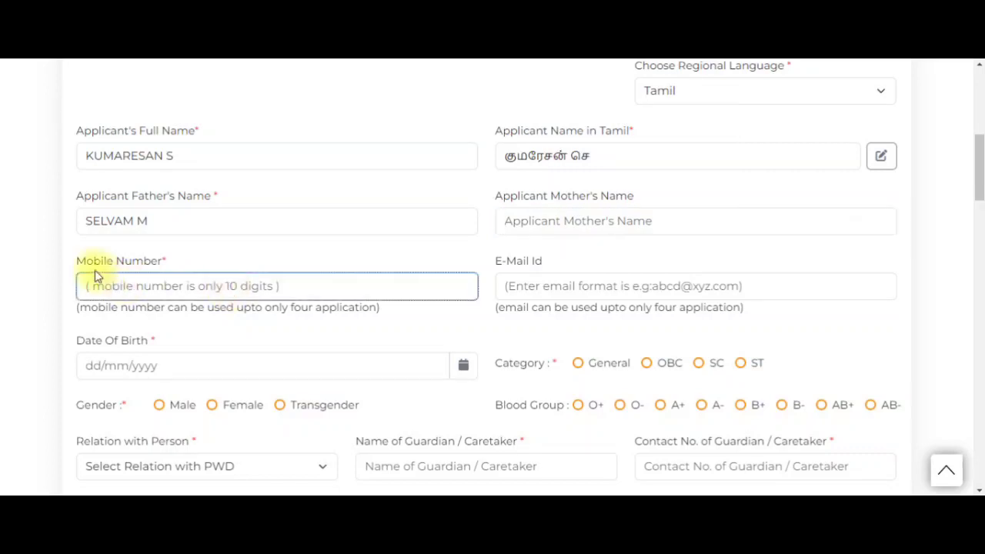
{"action": "left_click_drag", "start_coordinate": [78, 263], "coordinate": [160, 269]}
{"action": "scroll", "coordinate": [233, 270], "scroll_direction": "down", "scroll_amount": 1}
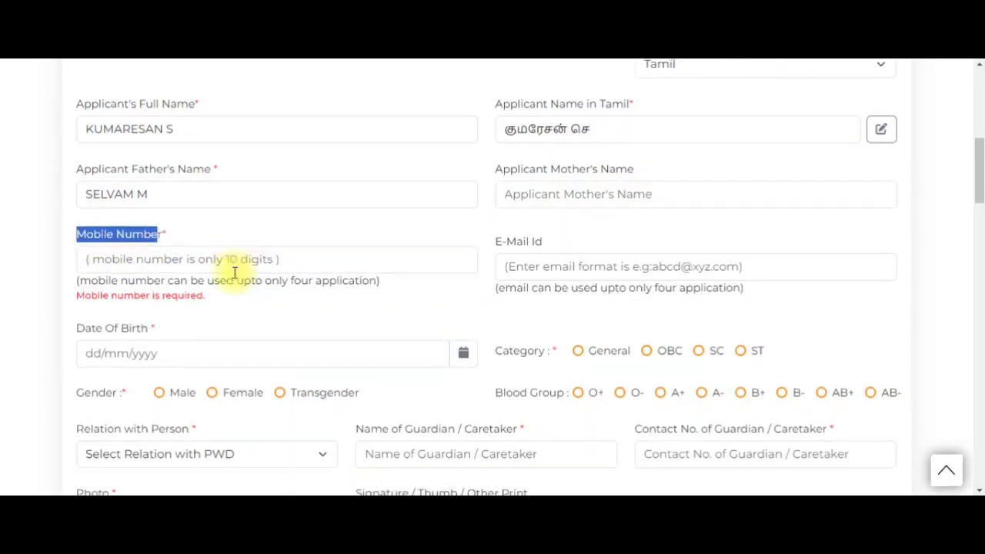
{"action": "left_click", "coordinate": [562, 221]}
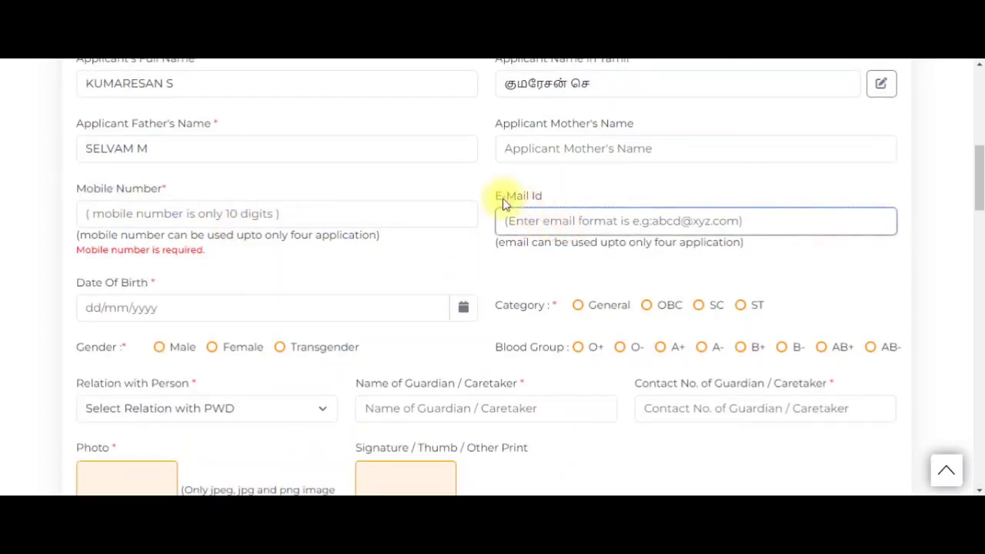
{"action": "left_click_drag", "start_coordinate": [493, 194], "coordinate": [549, 197]}
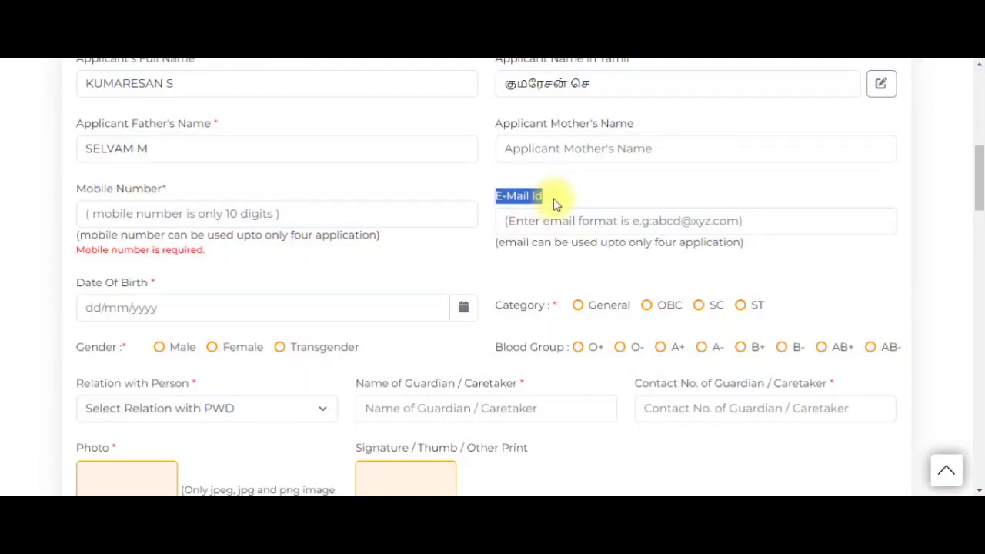
{"action": "left_click_drag", "start_coordinate": [627, 244], "coordinate": [757, 252]}
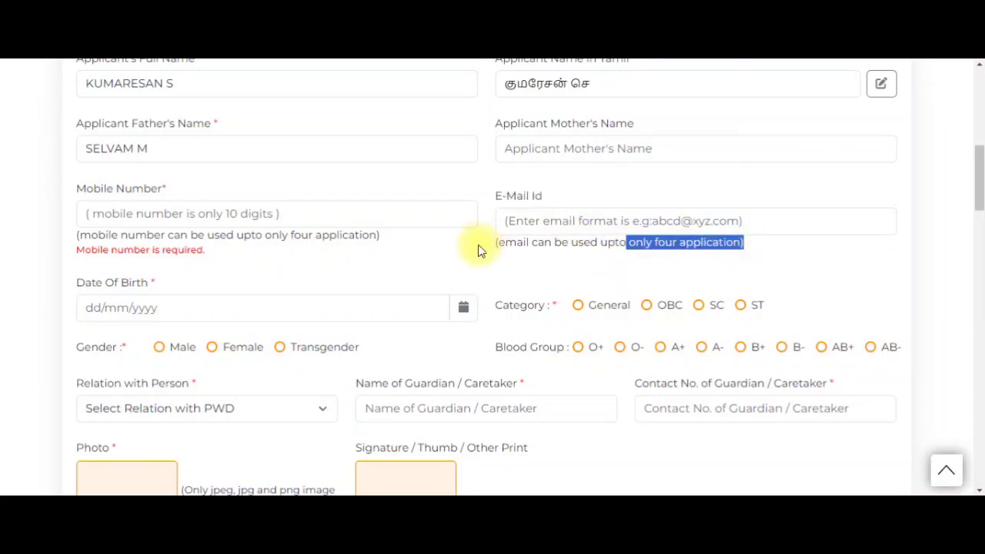
{"action": "left_click", "coordinate": [228, 300]}
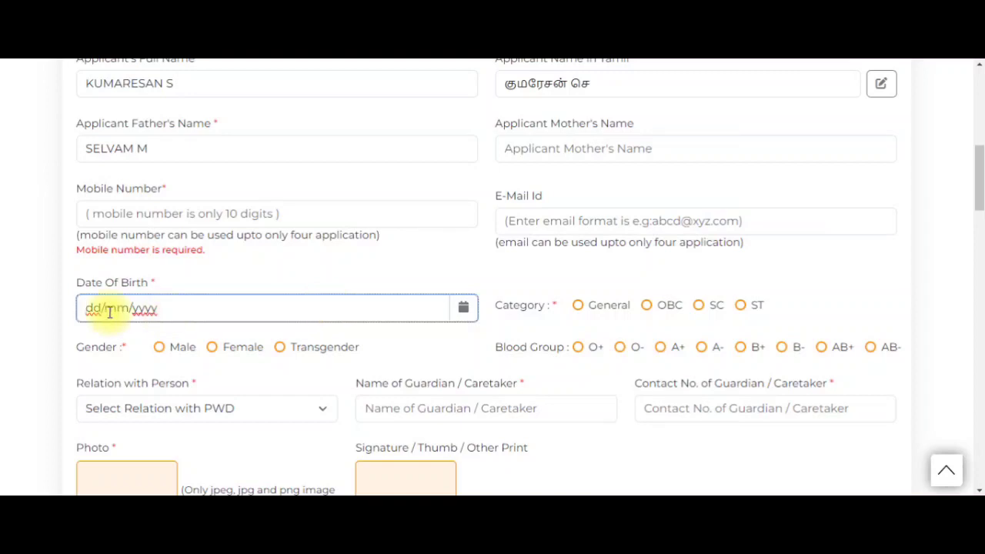
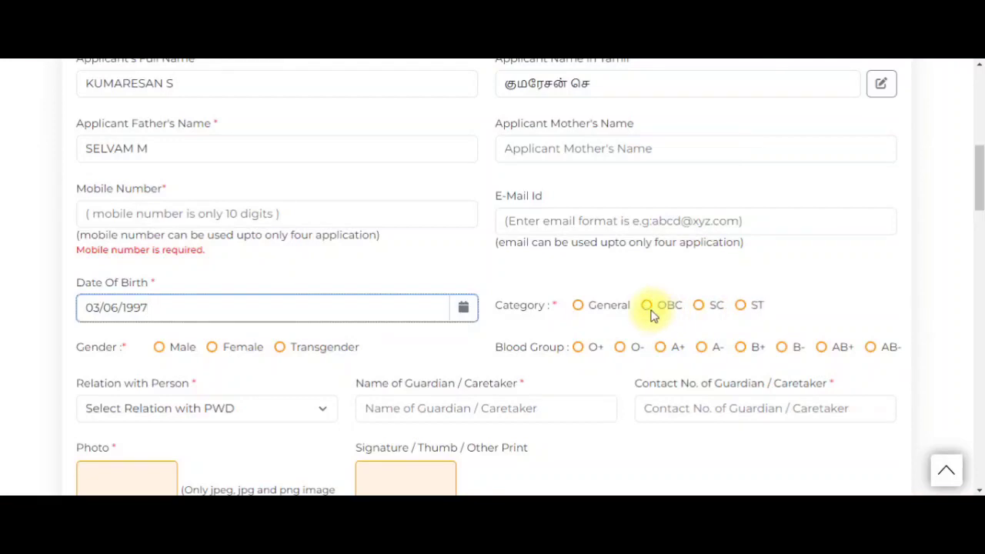
{"action": "left_click", "coordinate": [576, 319]}
{"action": "left_click", "coordinate": [649, 306]}
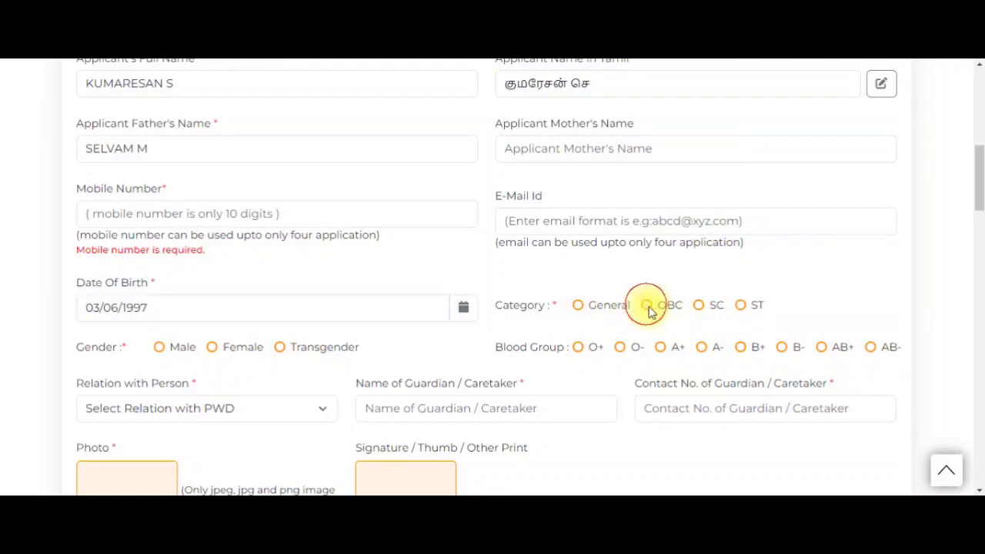
{"action": "left_click", "coordinate": [167, 348]}
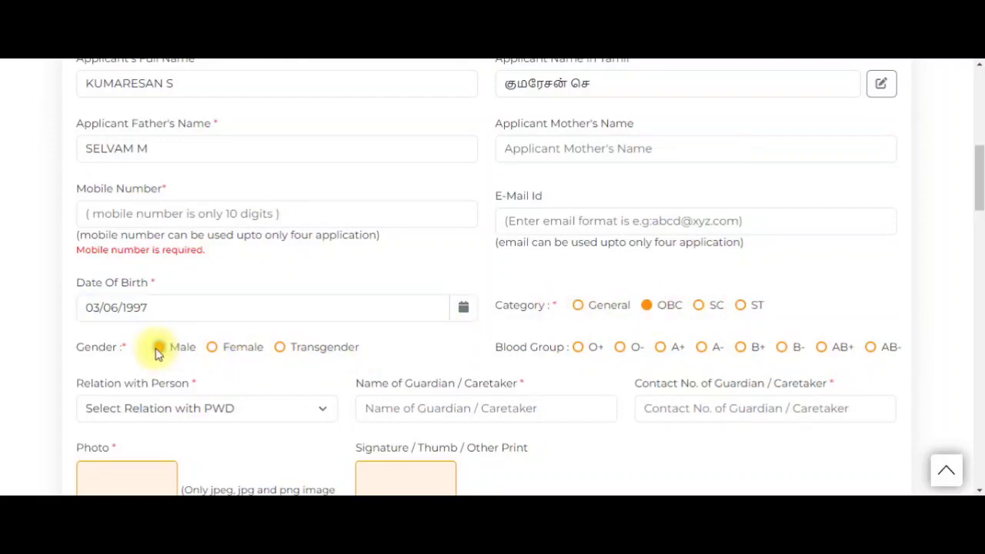
{"action": "scroll", "coordinate": [331, 360], "scroll_direction": "down", "scroll_amount": 1}
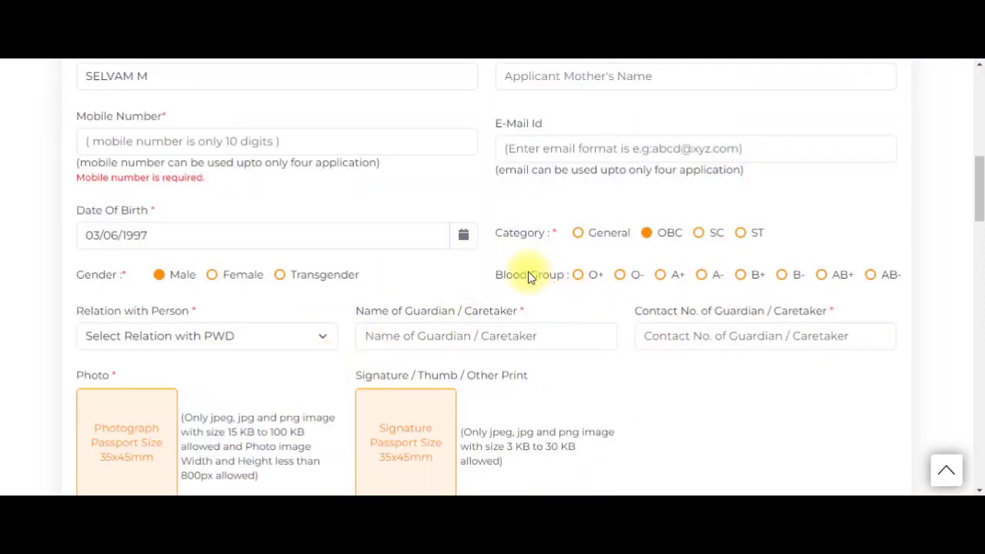
{"action": "left_click", "coordinate": [658, 278]}
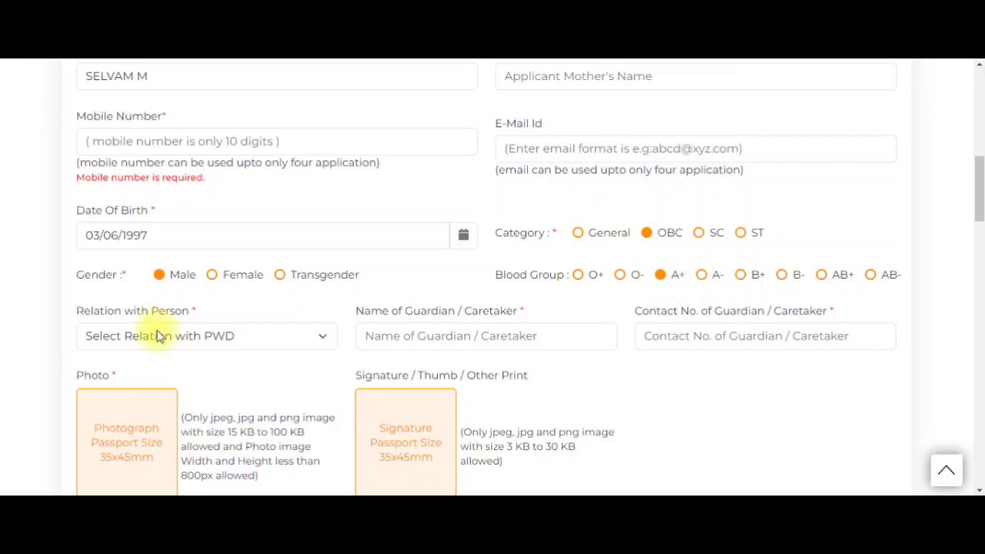
{"action": "scroll", "coordinate": [170, 337], "scroll_direction": "down", "scroll_amount": 1}
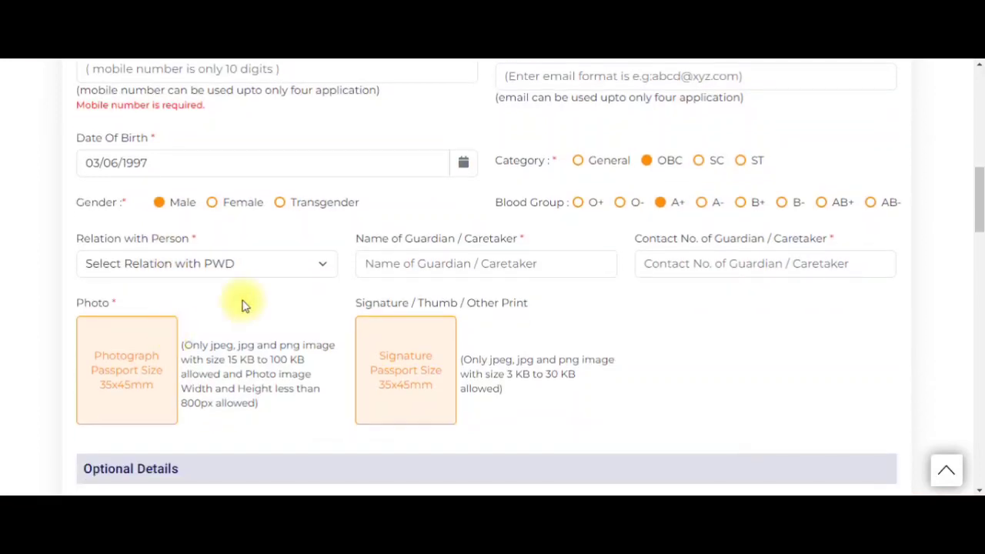
- Set Relation with Person to Wife, leaving guardian name and contact number empty
{"action": "left_click", "coordinate": [193, 273]}
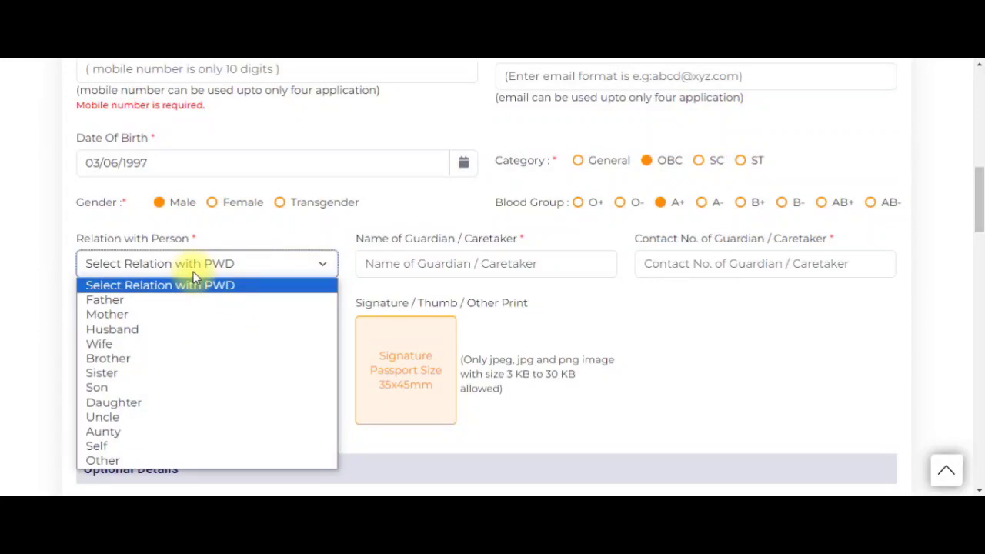
{"action": "left_click", "coordinate": [166, 343]}
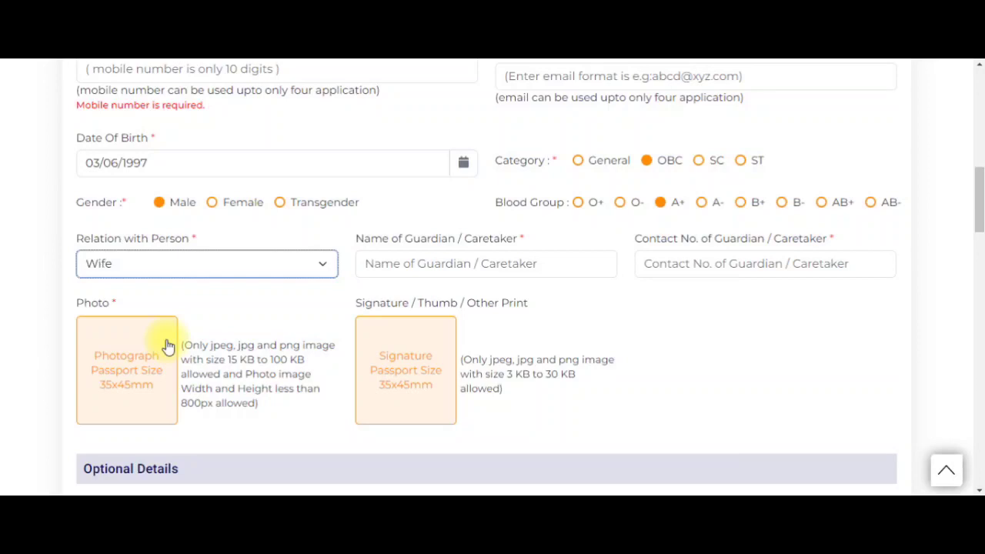
{"action": "left_click", "coordinate": [403, 267]}
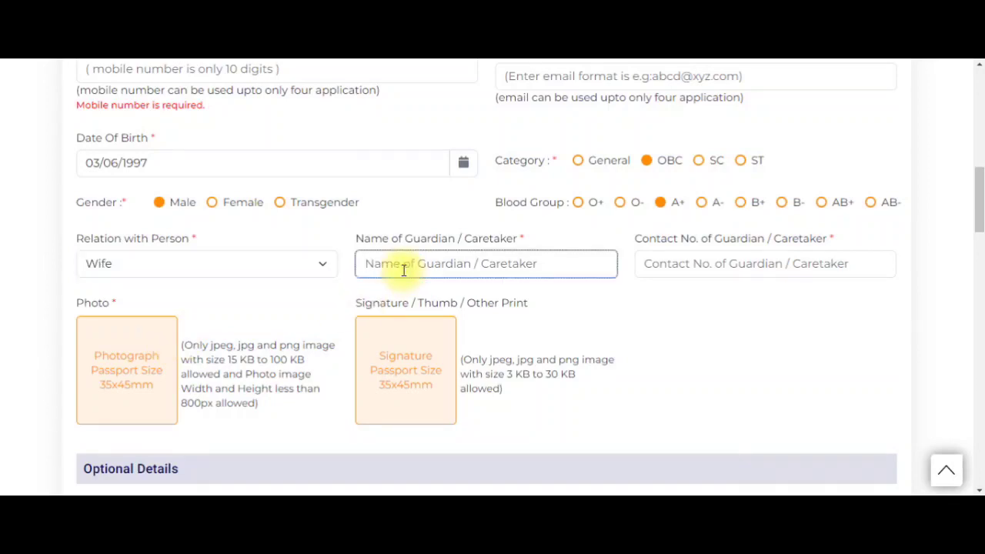
{"action": "left_click", "coordinate": [695, 271]}
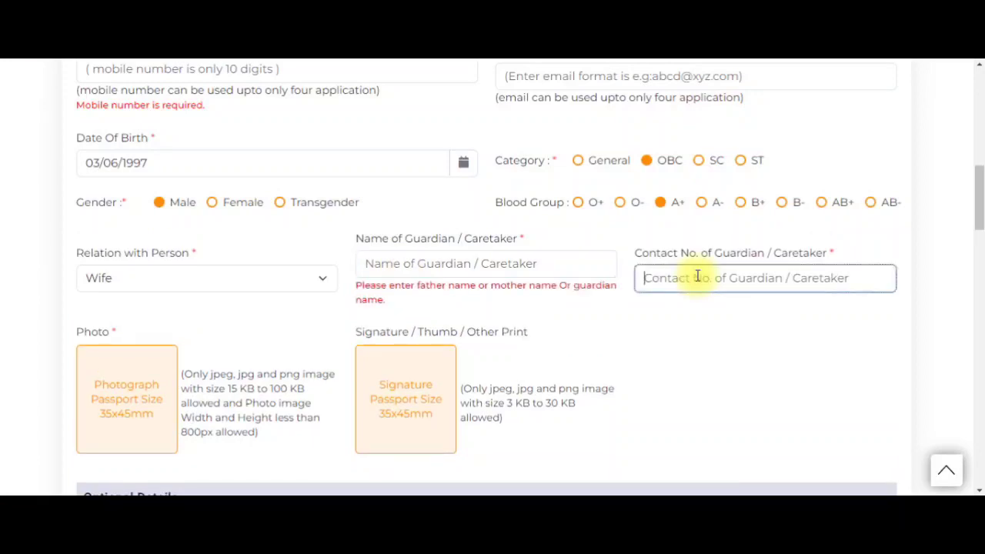
{"action": "scroll", "coordinate": [512, 308], "scroll_direction": "down", "scroll_amount": 1}
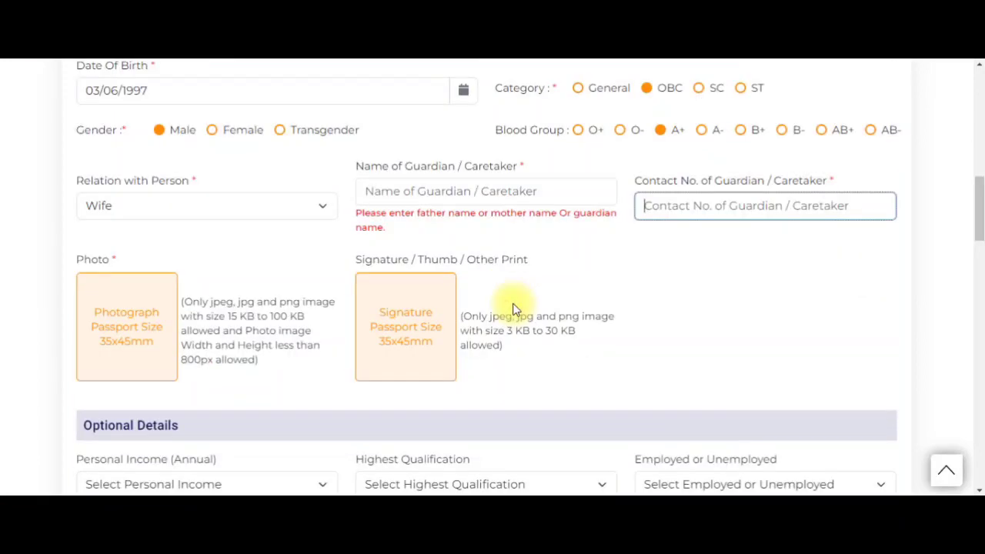
{"action": "scroll", "coordinate": [513, 308], "scroll_direction": "down", "scroll_amount": 1}
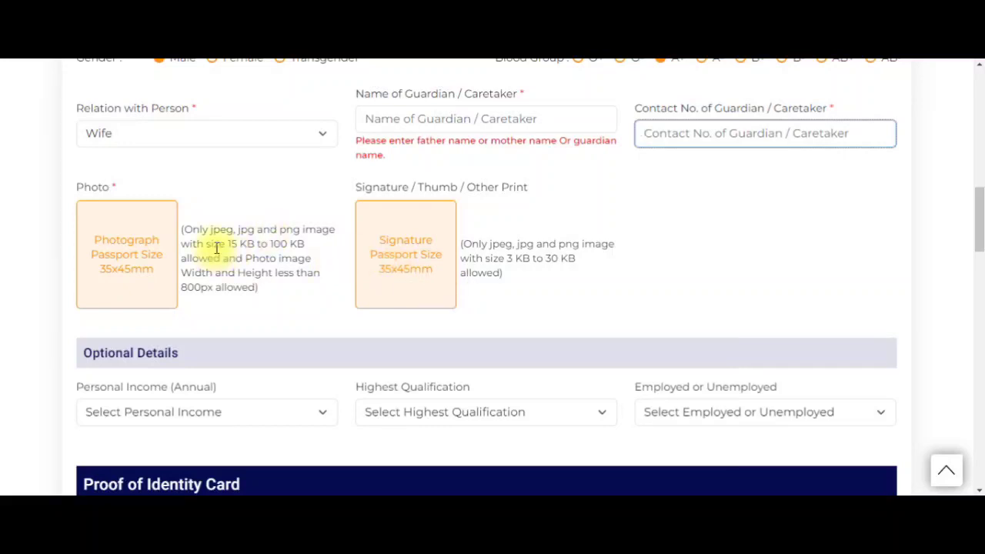
{"action": "left_click_drag", "start_coordinate": [226, 244], "coordinate": [300, 246]}
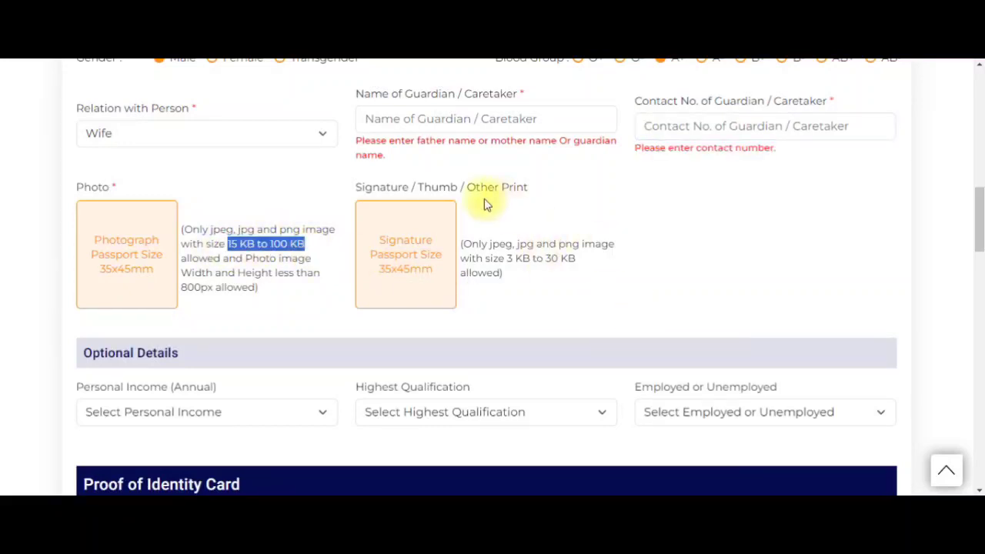
{"action": "left_click_drag", "start_coordinate": [505, 258], "coordinate": [578, 265]}
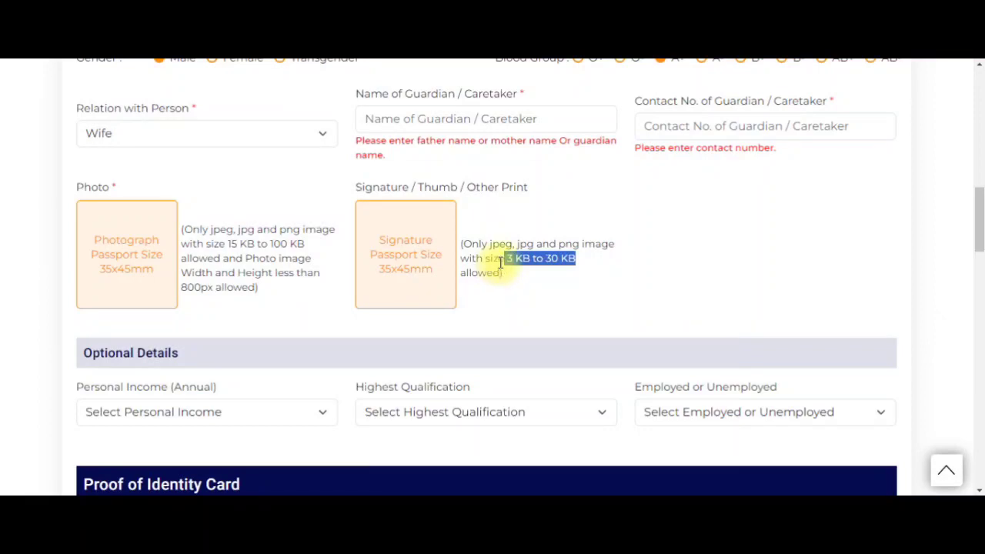
{"action": "scroll", "coordinate": [500, 262], "scroll_direction": "down", "scroll_amount": 1}
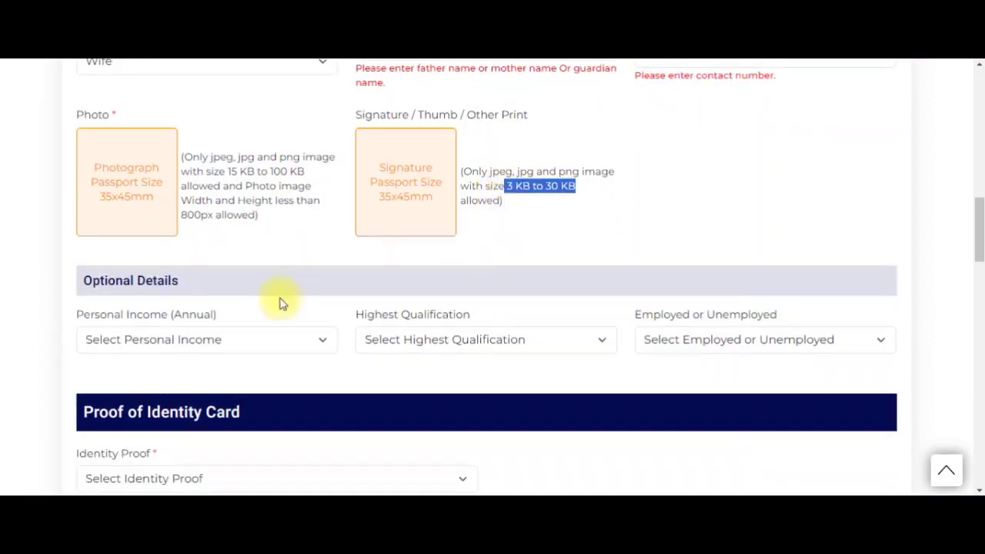
{"action": "left_click_drag", "start_coordinate": [79, 280], "coordinate": [185, 286]}
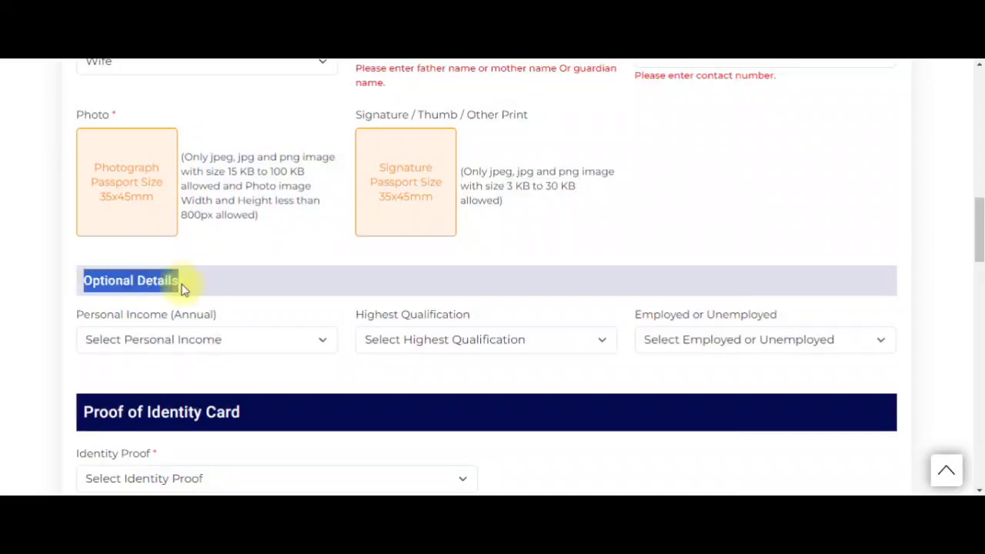
- Choose Below Rupees 10000 Per Annum as the personal income
{"action": "left_click", "coordinate": [237, 339]}
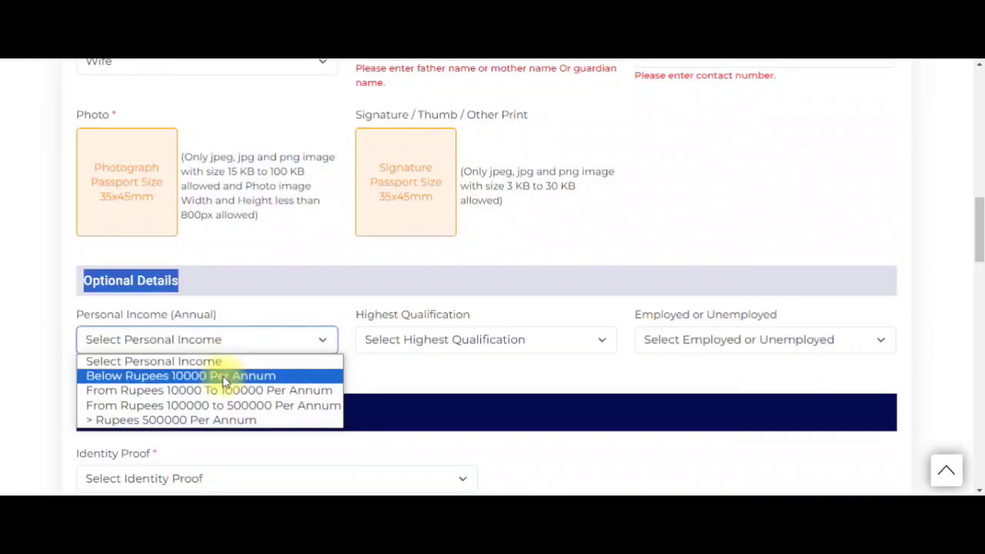
{"action": "left_click", "coordinate": [223, 382]}
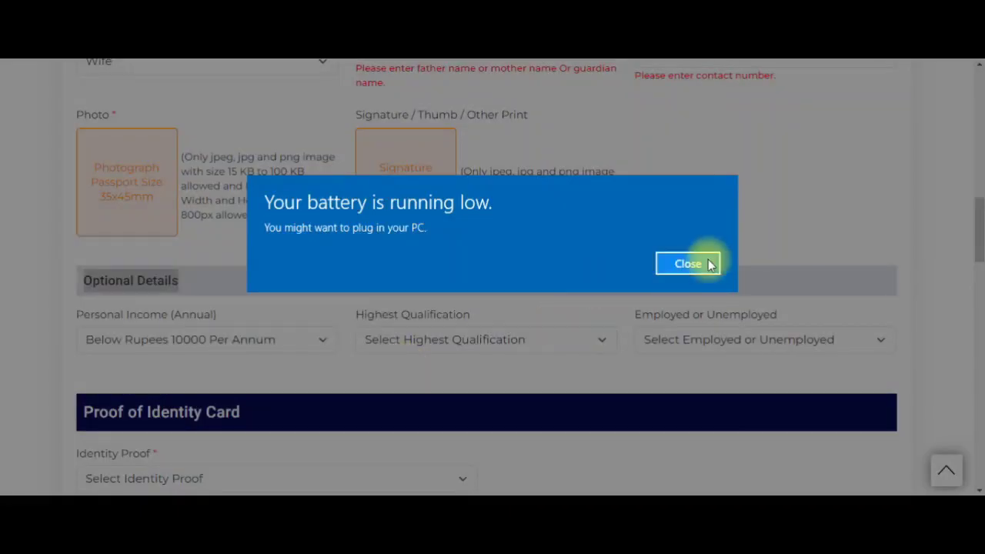
{"action": "left_click", "coordinate": [710, 264]}
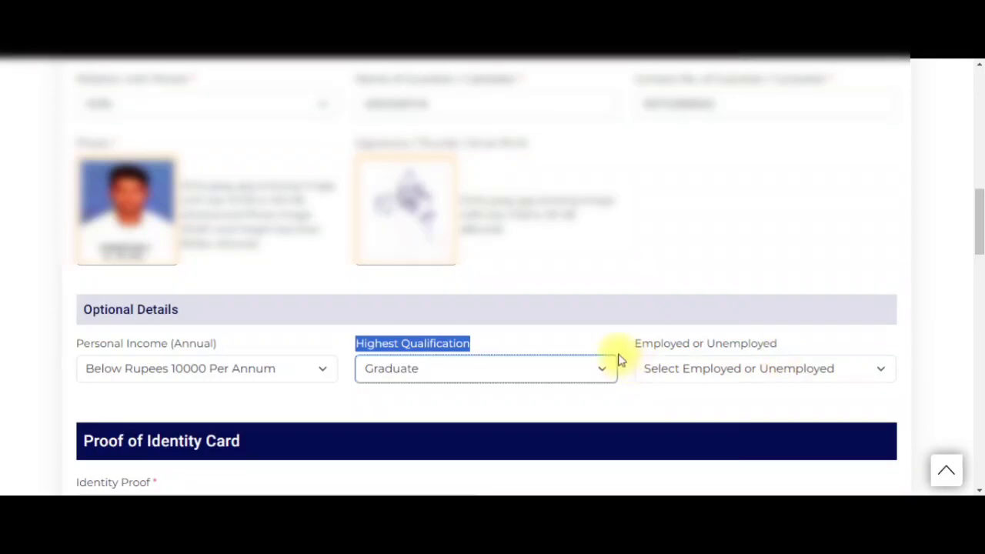
- Set the employment status to Employed in Optional Details
{"action": "triple_click", "coordinate": [776, 343]}
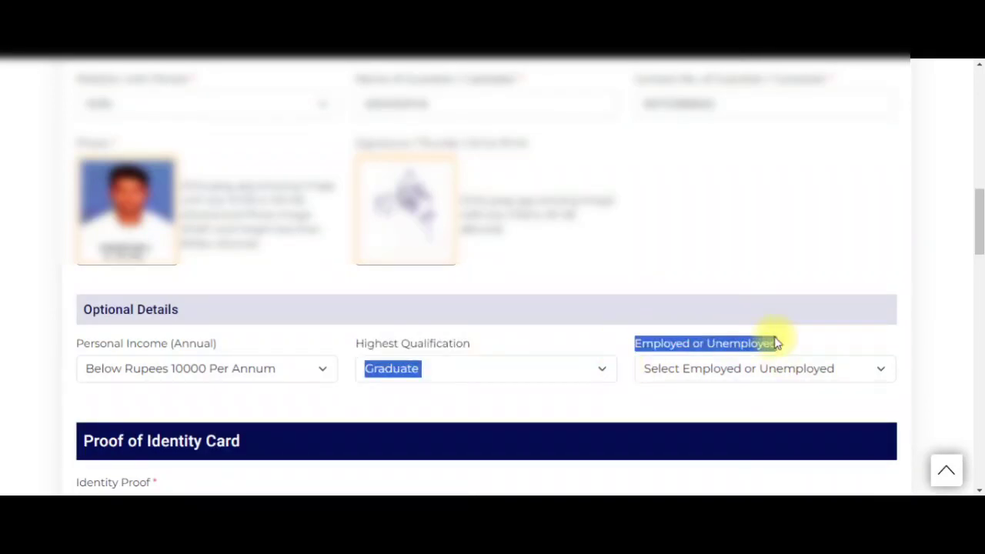
{"action": "left_click", "coordinate": [739, 368]}
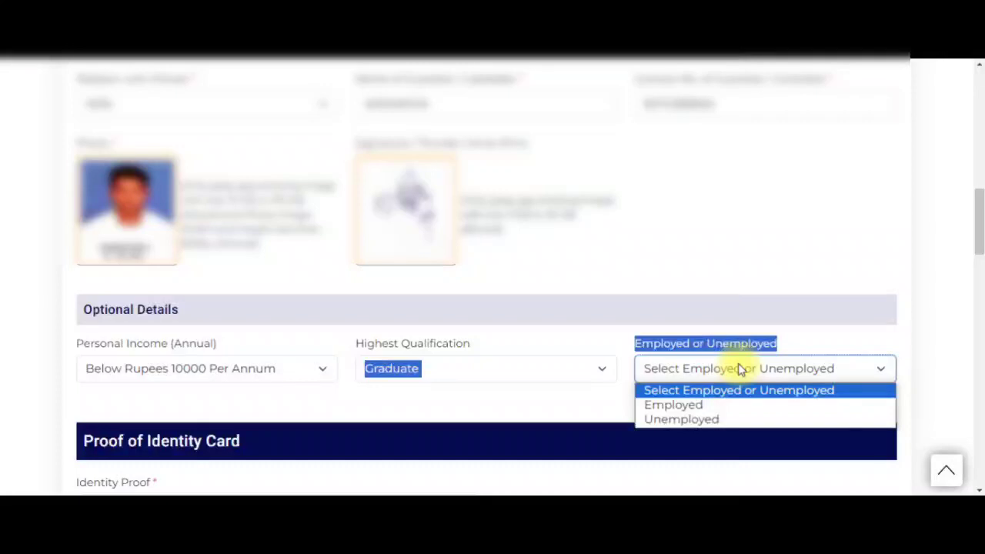
{"action": "left_click", "coordinate": [715, 404]}
{"action": "scroll", "coordinate": [378, 393], "scroll_direction": "down", "scroll_amount": 2}
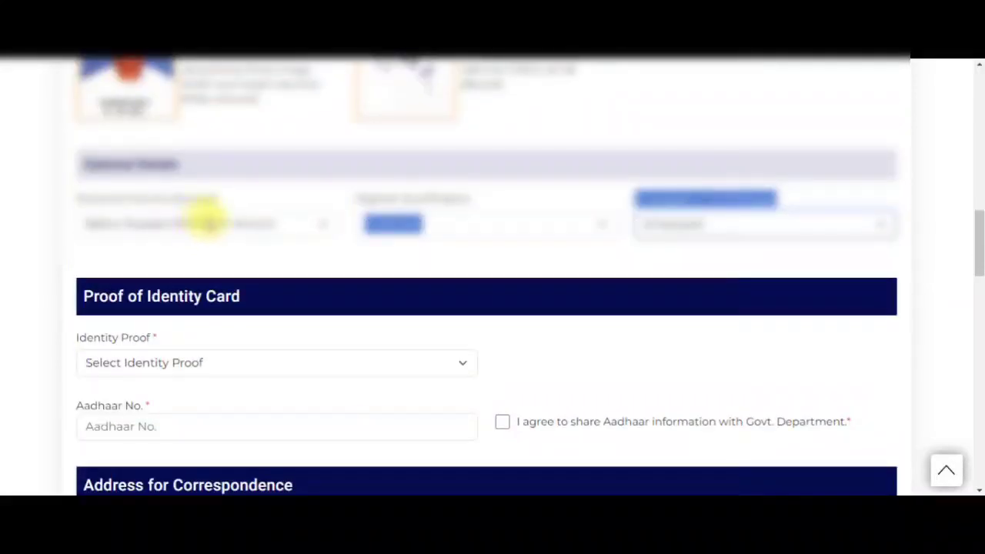
{"action": "left_click_drag", "start_coordinate": [86, 164], "coordinate": [187, 163]}
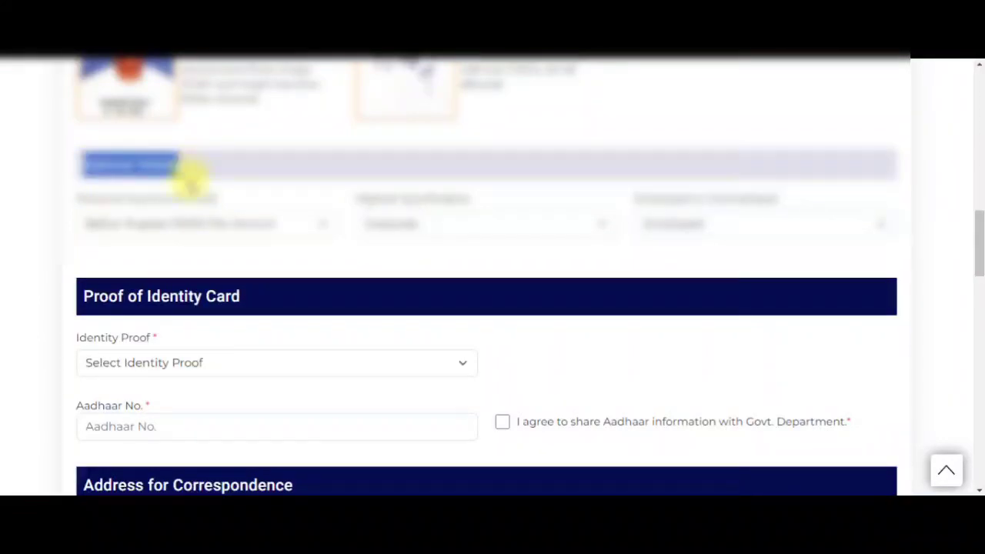
{"action": "scroll", "coordinate": [235, 253], "scroll_direction": "down", "scroll_amount": 1}
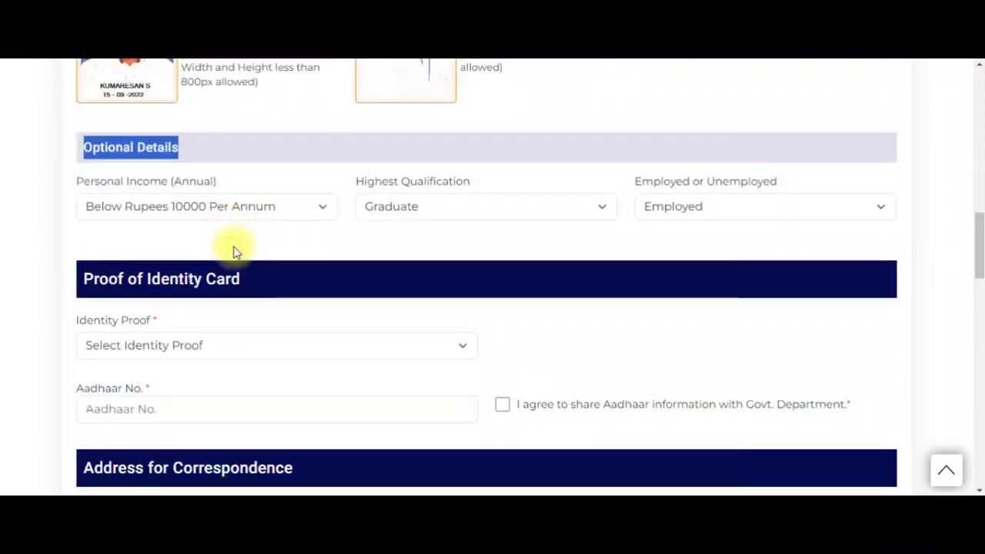
{"action": "left_click_drag", "start_coordinate": [81, 272], "coordinate": [156, 268]}
- Select Aadhaar Card as Identity Proof after briefly trying Income Tax PAN Card
{"action": "left_click", "coordinate": [161, 287]}
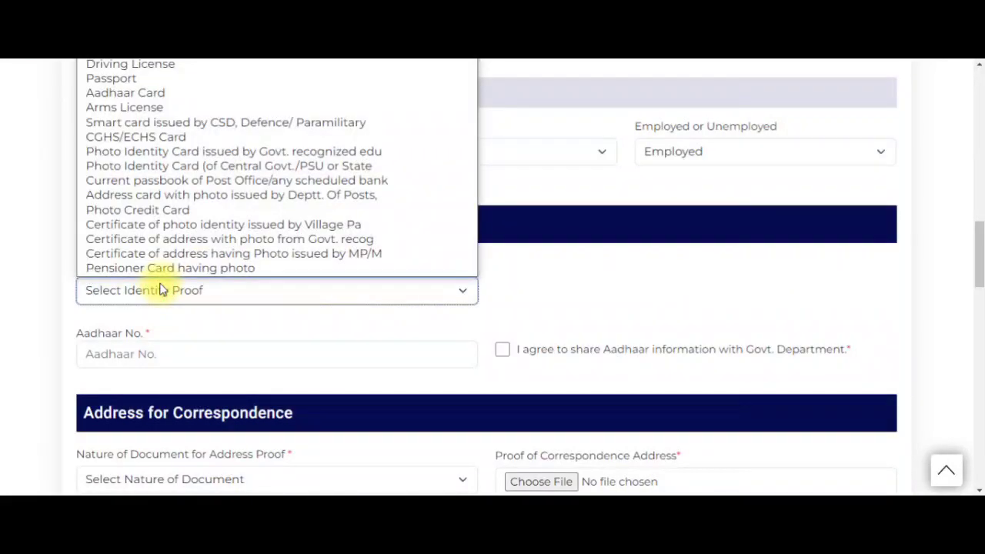
{"action": "left_click", "coordinate": [181, 92]}
{"action": "left_click", "coordinate": [182, 291]}
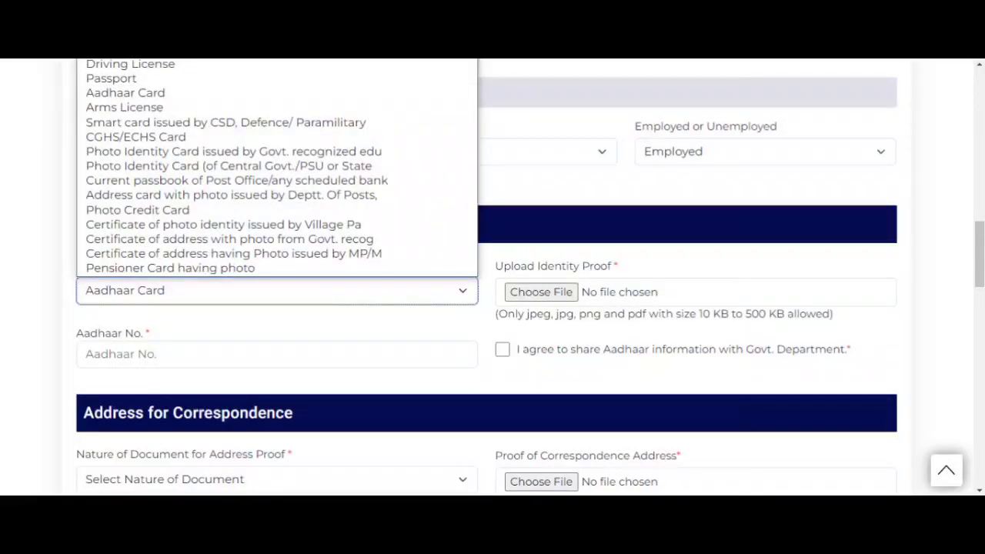
{"action": "left_click", "coordinate": [154, 50]}
{"action": "left_click", "coordinate": [213, 293]}
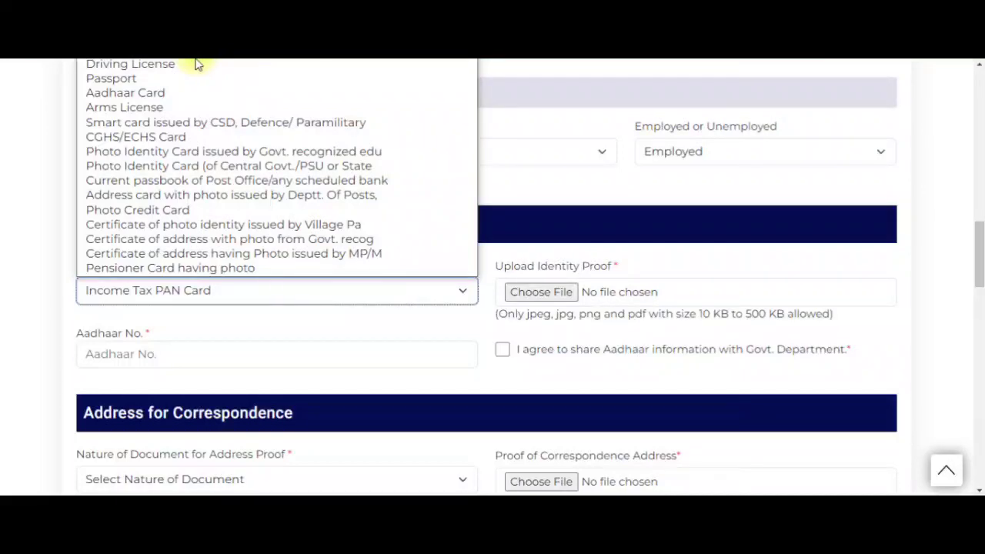
{"action": "left_click", "coordinate": [189, 92]}
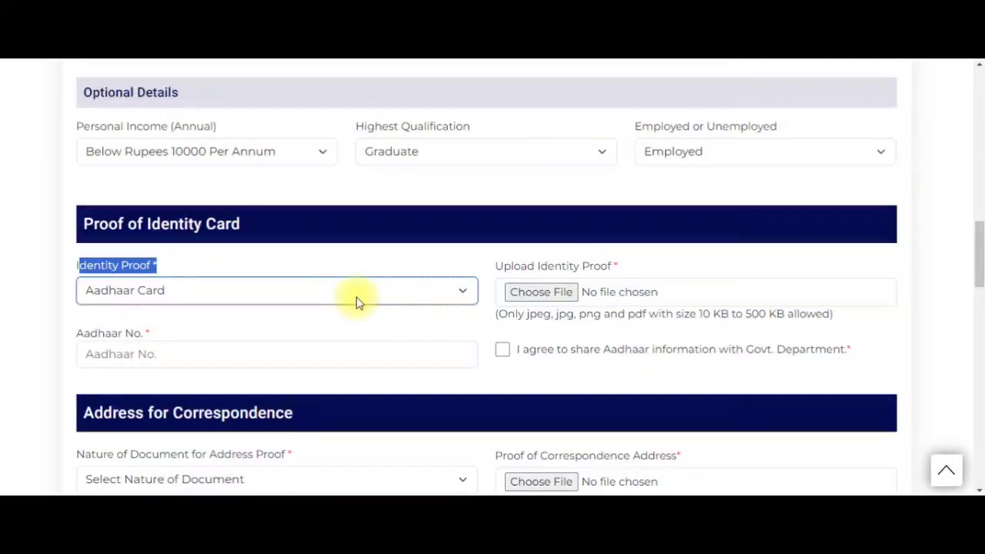
{"action": "left_click", "coordinate": [346, 351]}
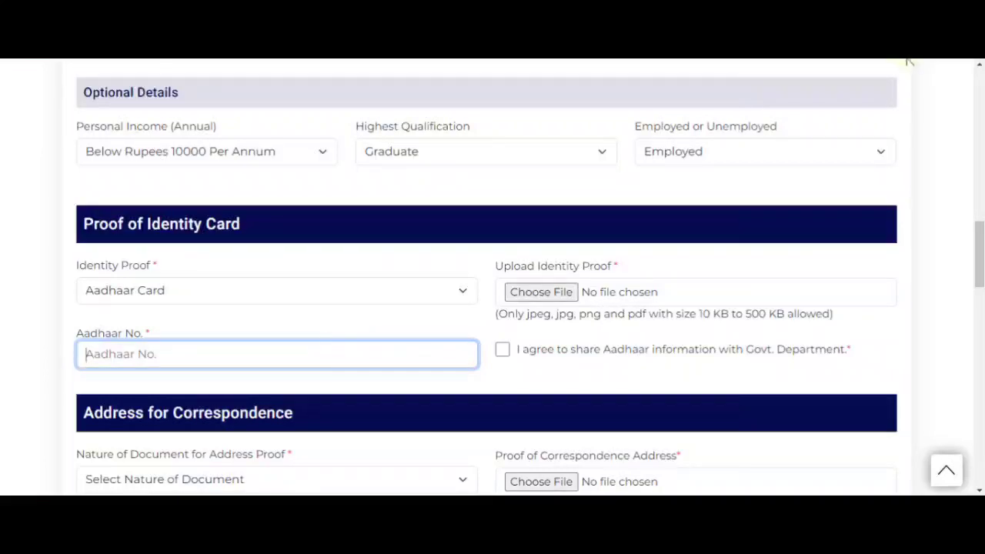
- Agree to share Aadhaar information, noting the 10 KB to 500 KB file size limit
{"action": "left_click", "coordinate": [621, 334]}
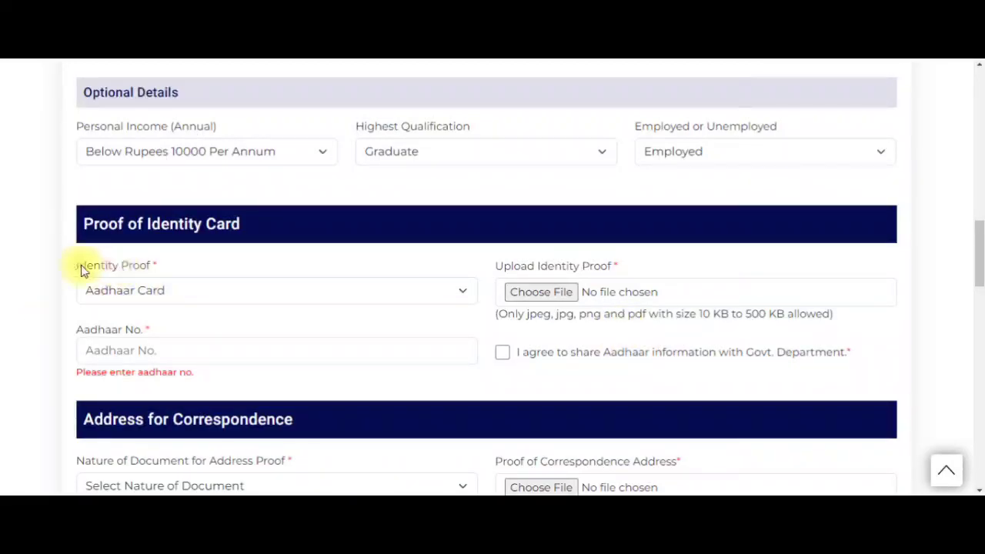
{"action": "left_click_drag", "start_coordinate": [77, 269], "coordinate": [152, 271]}
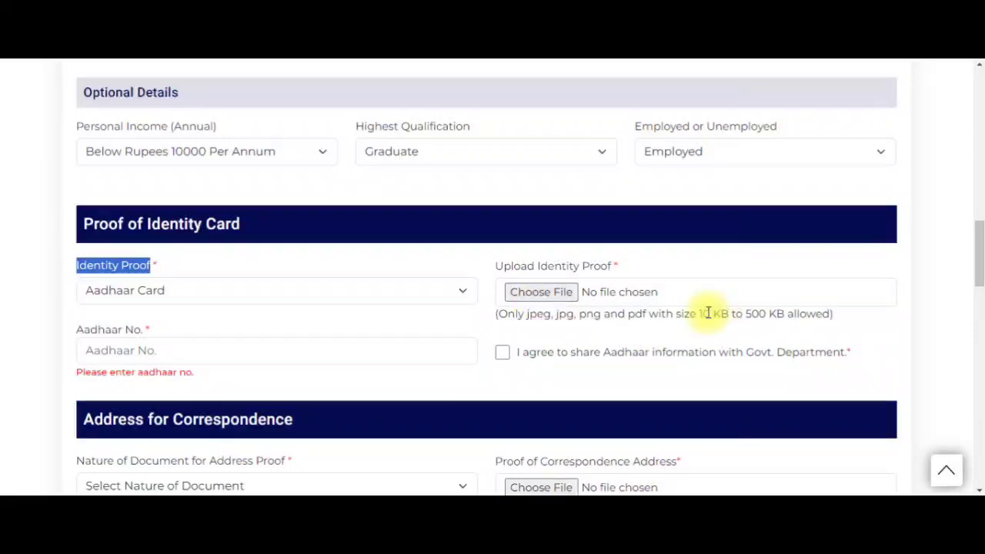
{"action": "left_click_drag", "start_coordinate": [699, 313], "coordinate": [835, 313]}
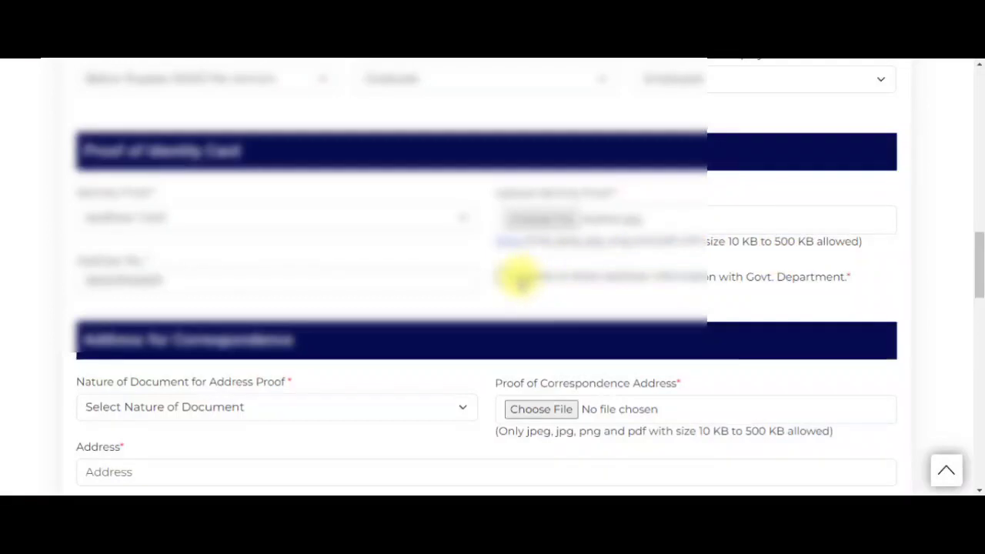
{"action": "left_click_drag", "start_coordinate": [521, 277], "coordinate": [862, 279]}
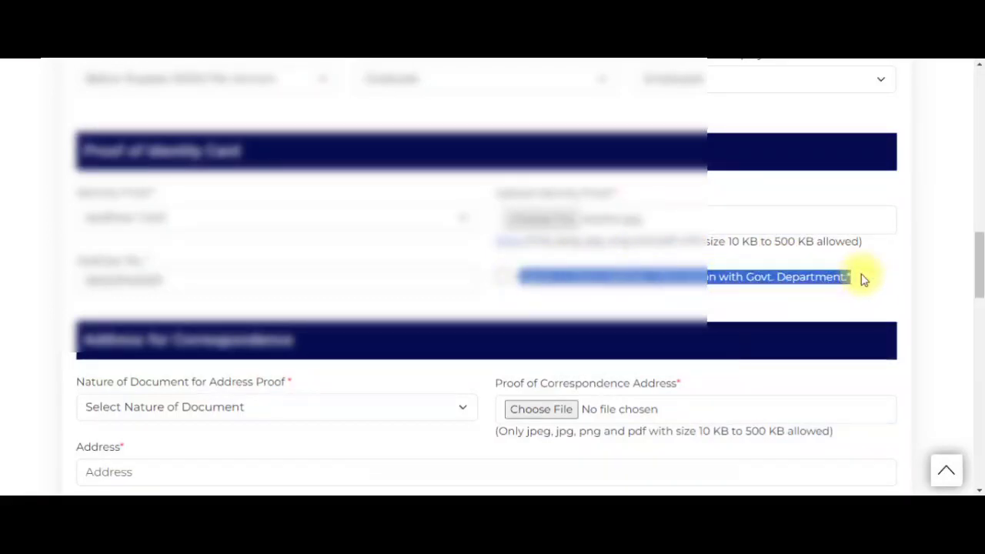
{"action": "left_click", "coordinate": [502, 276]}
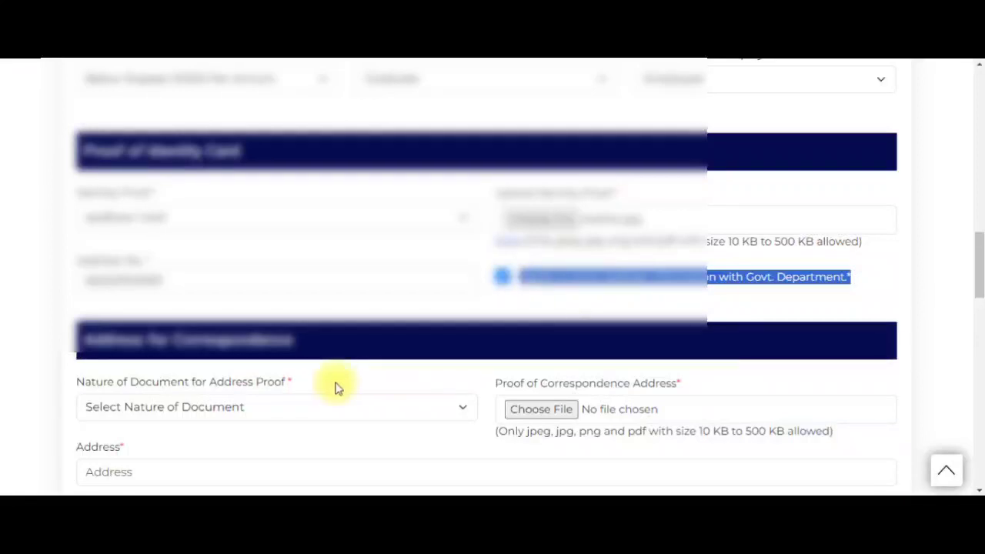
{"action": "scroll", "coordinate": [257, 379], "scroll_direction": "down", "scroll_amount": 2}
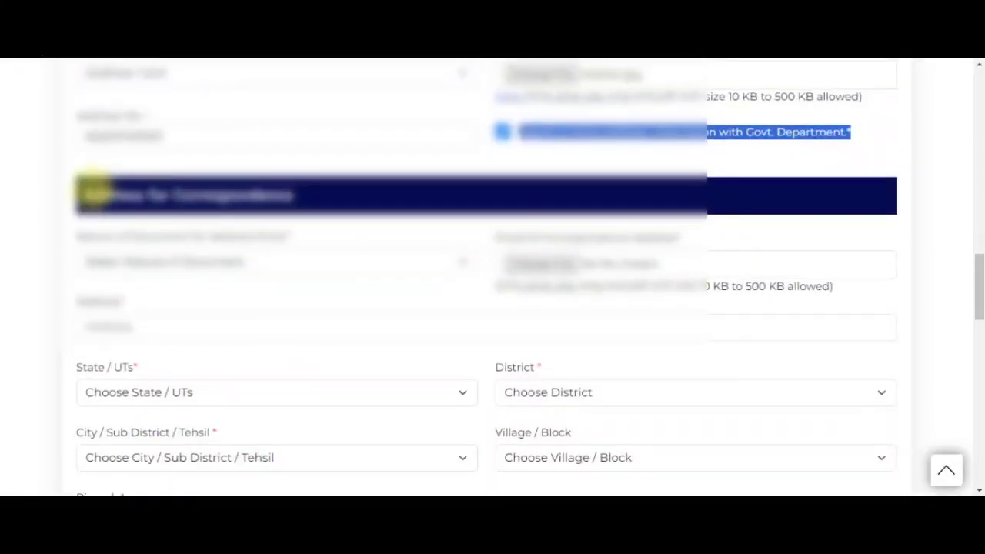
- Point out the Address for Correspondence heading and its address proof document field
{"action": "left_click", "coordinate": [91, 195]}
{"action": "left_click_drag", "start_coordinate": [90, 195], "coordinate": [303, 205]}
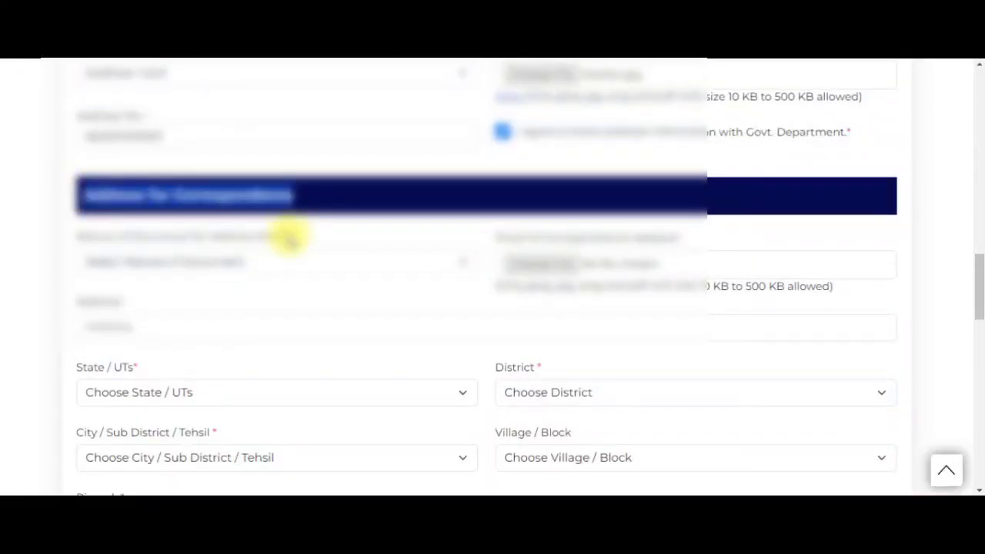
{"action": "left_click_drag", "start_coordinate": [83, 236], "coordinate": [308, 241]}
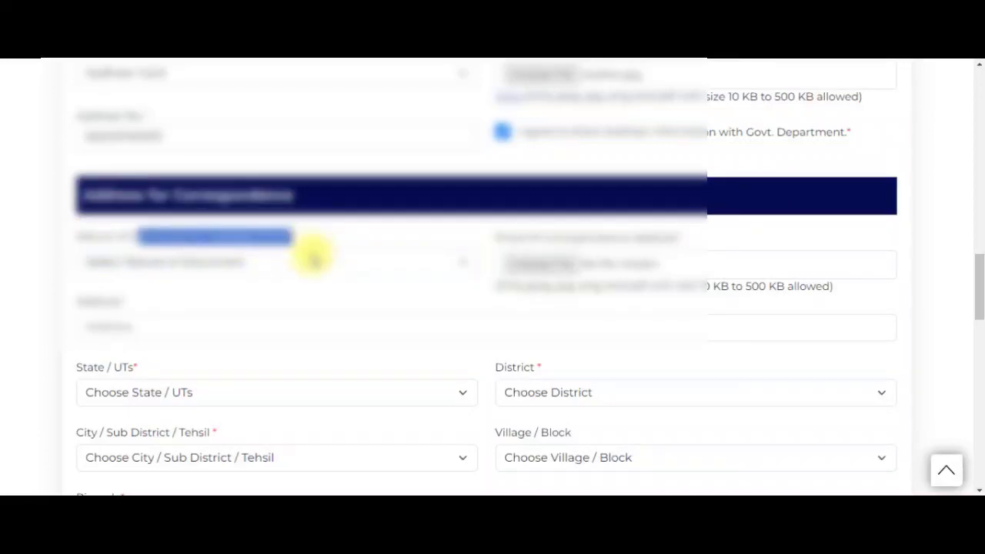
- Choose Aadhaar card as the address proof document type
{"action": "left_click", "coordinate": [312, 263]}
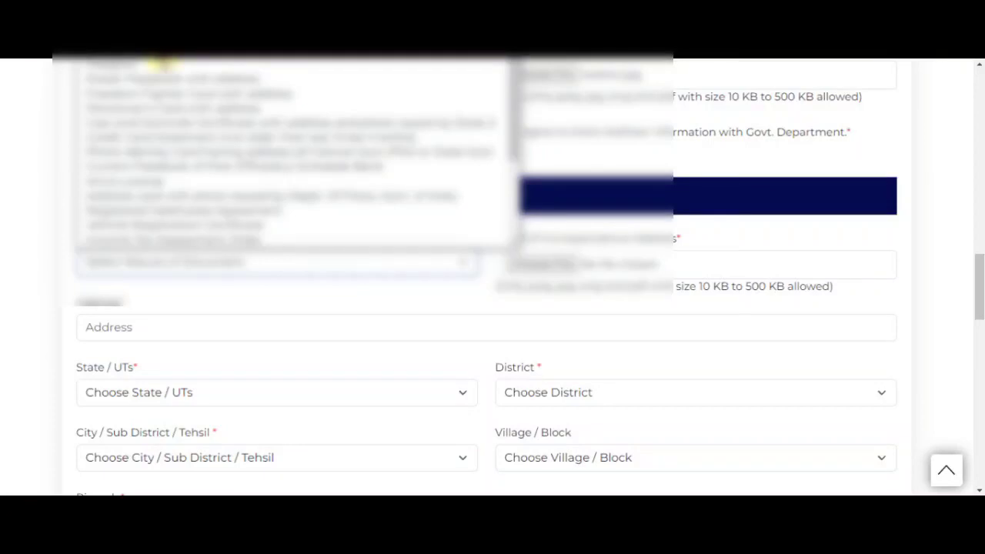
{"action": "left_click", "coordinate": [115, 51]}
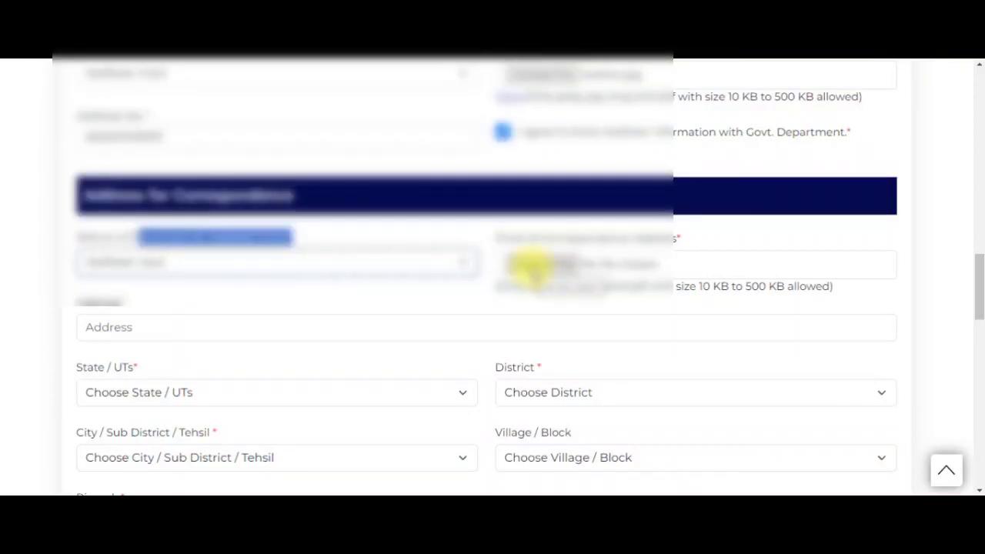
{"action": "scroll", "coordinate": [756, 158], "scroll_direction": "down", "scroll_amount": 1}
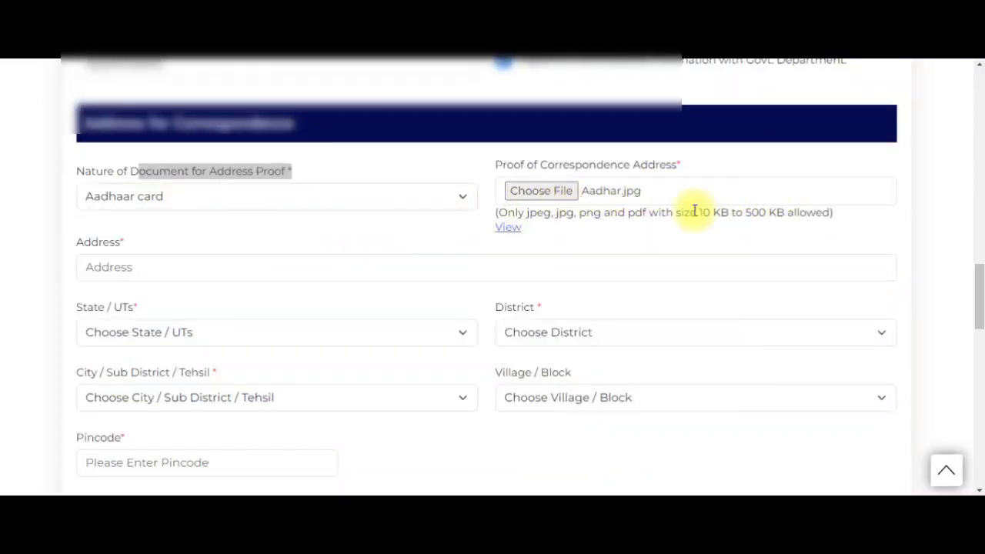
{"action": "left_click_drag", "start_coordinate": [696, 213], "coordinate": [836, 216]}
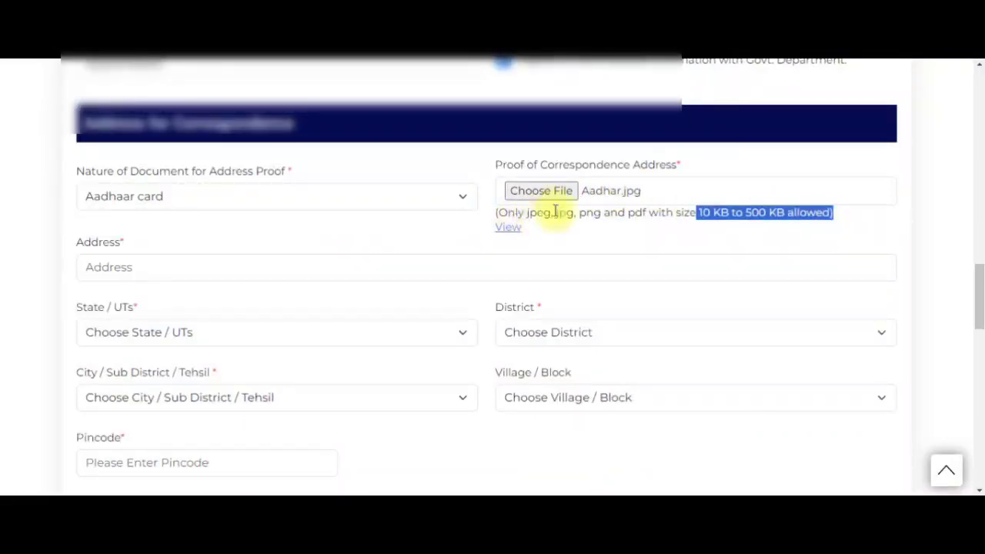
- Enter and leave the empty Address field so its required warning appears
{"action": "left_click", "coordinate": [362, 270]}
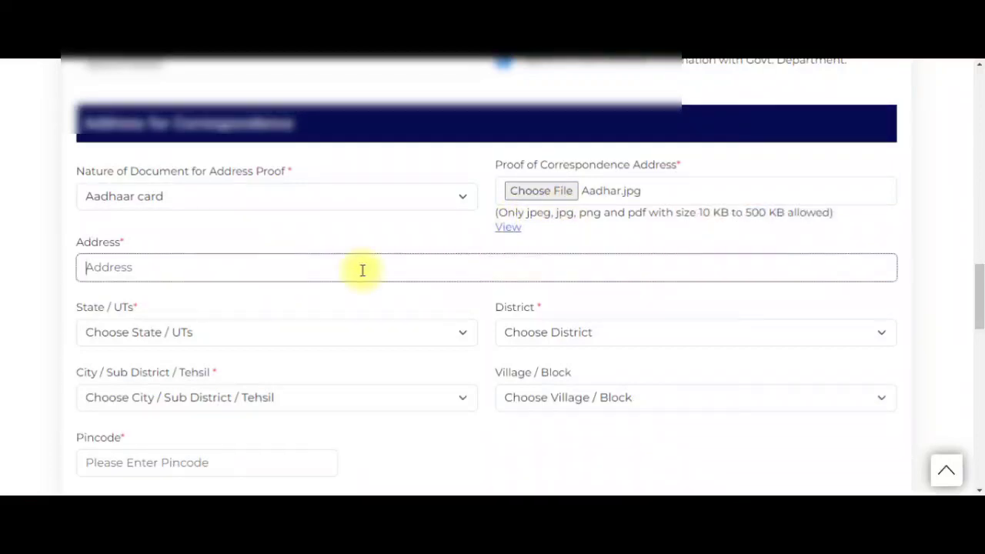
{"action": "scroll", "coordinate": [357, 280], "scroll_direction": "down", "scroll_amount": 1}
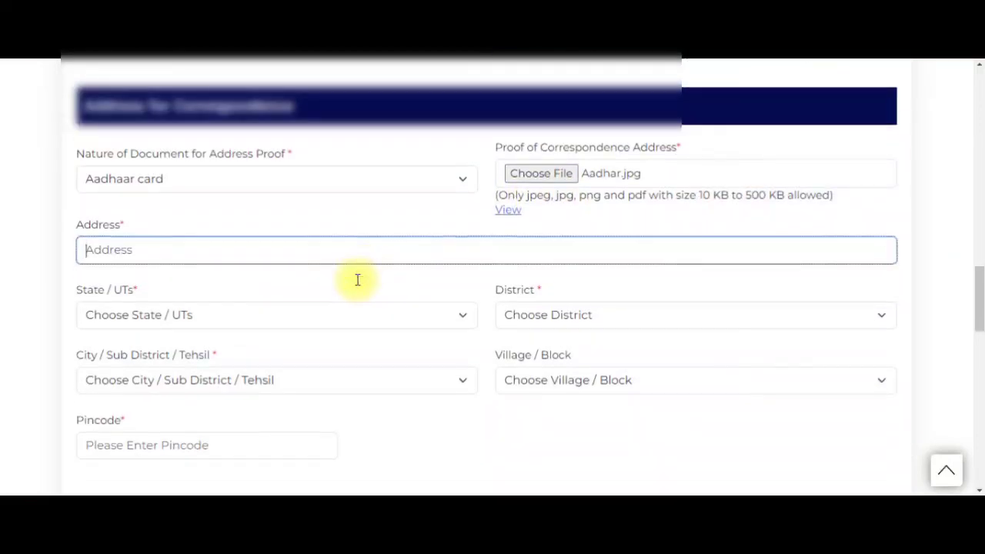
{"action": "scroll", "coordinate": [358, 279], "scroll_direction": "down", "scroll_amount": 1}
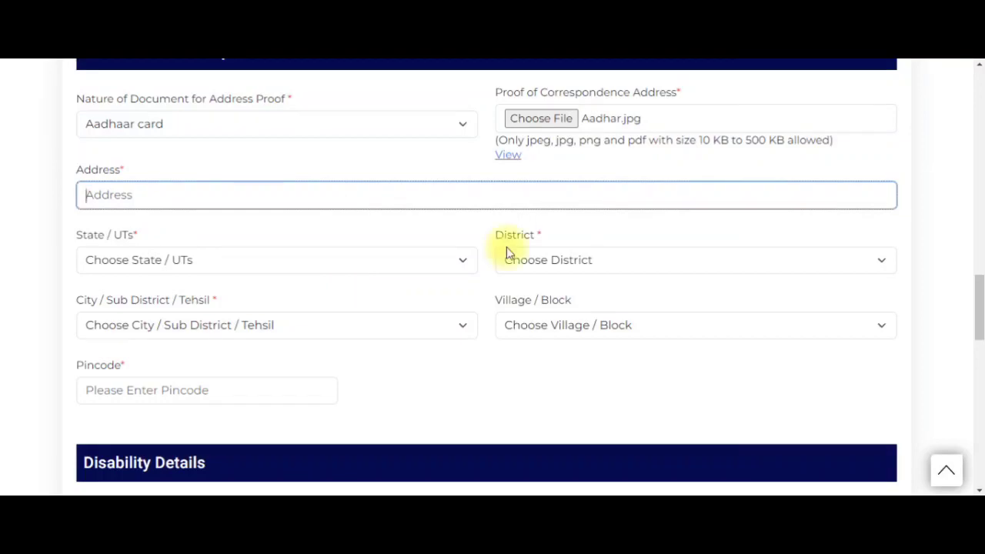
{"action": "left_click", "coordinate": [893, 65]}
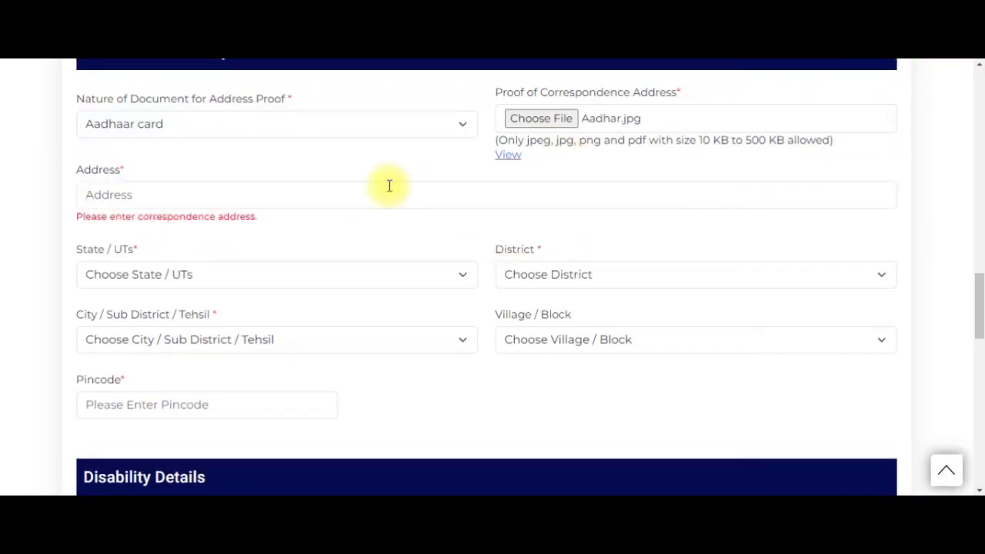
{"action": "left_click", "coordinate": [304, 203]}
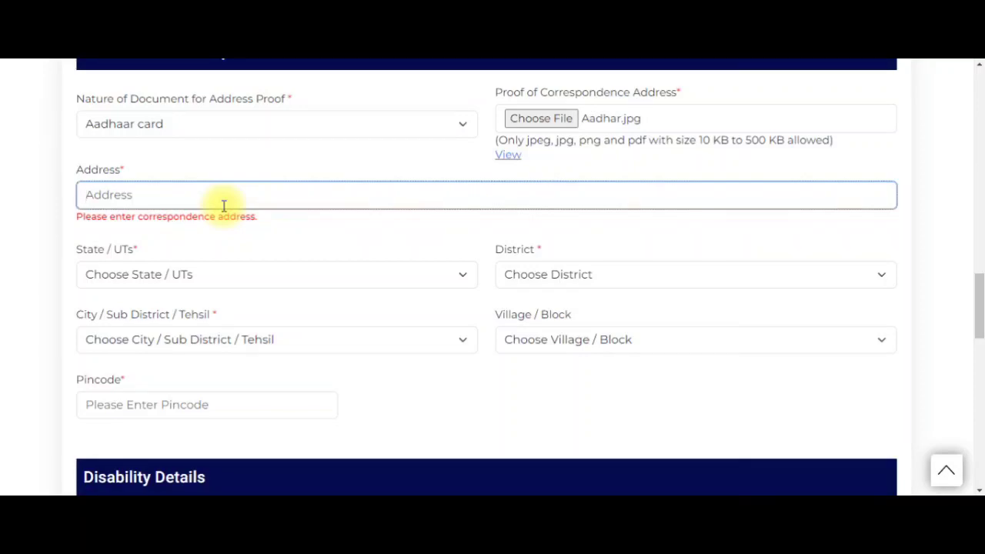
- Set State to Tamil Nadu, District to Dindigul and Tehsil to Nilakkottai
{"action": "left_click", "coordinate": [213, 280]}
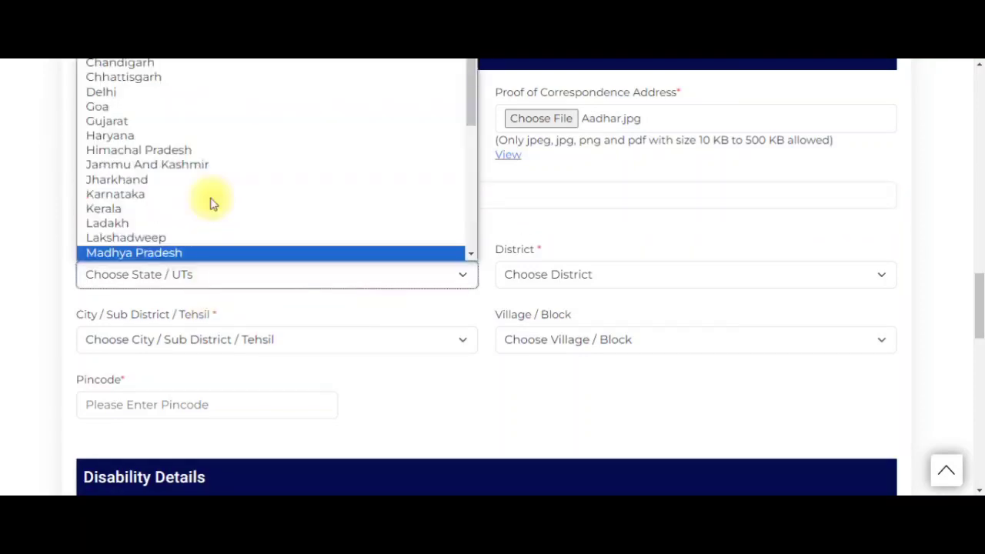
{"action": "scroll", "coordinate": [213, 203], "scroll_direction": "down", "scroll_amount": 4}
{"action": "scroll", "coordinate": [193, 200], "scroll_direction": "down", "scroll_amount": 2}
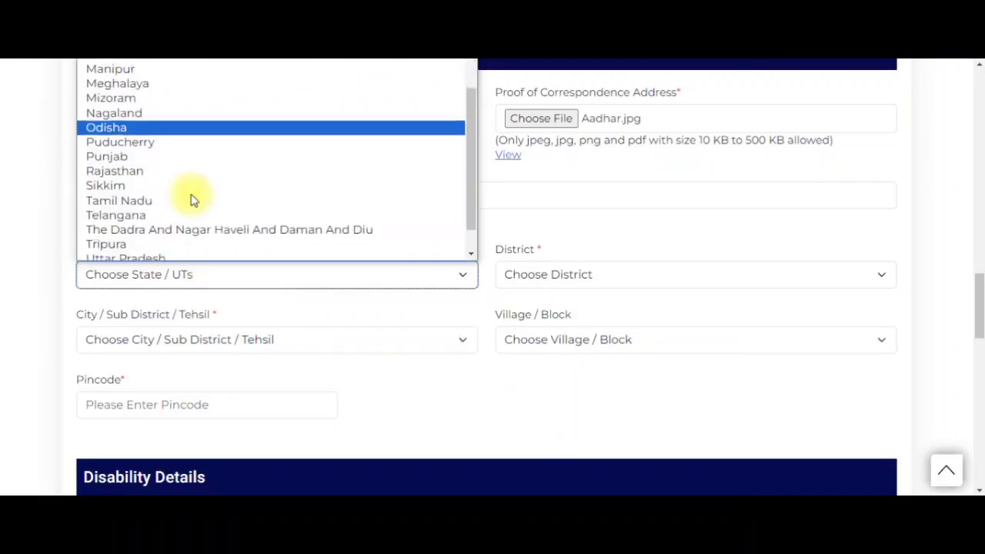
{"action": "scroll", "coordinate": [193, 200], "scroll_direction": "down", "scroll_amount": 1}
{"action": "left_click", "coordinate": [193, 163]}
{"action": "left_click", "coordinate": [510, 282]}
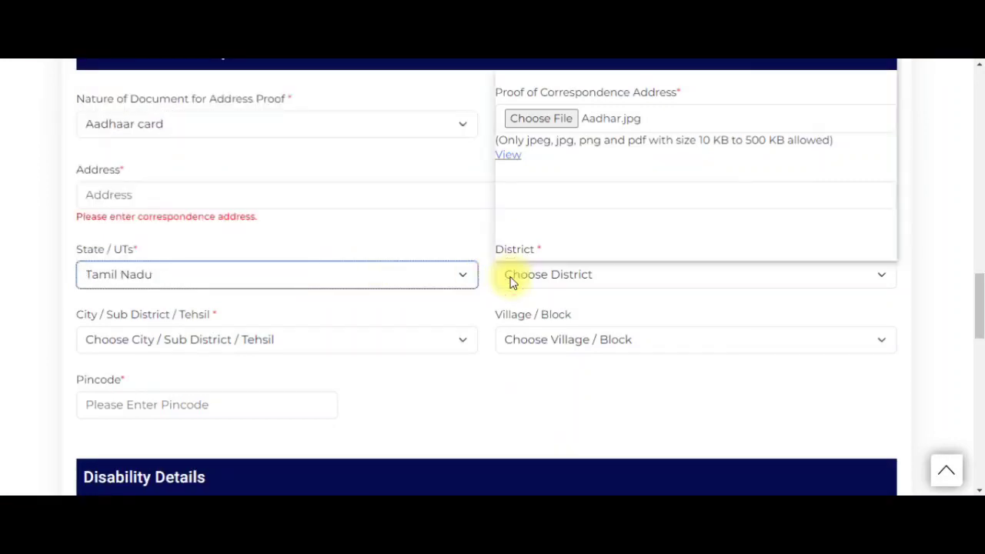
{"action": "left_click", "coordinate": [526, 82]}
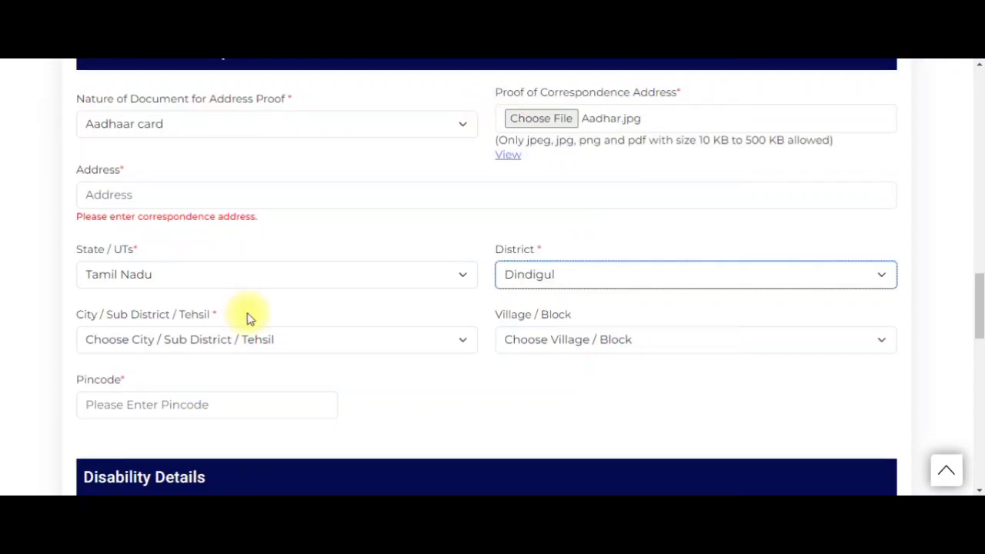
{"action": "left_click", "coordinate": [263, 341]}
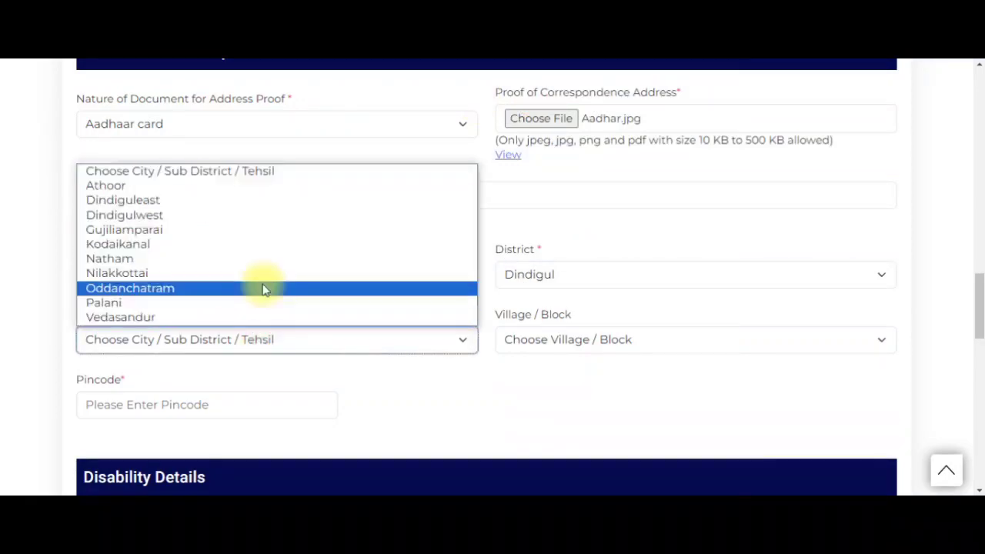
{"action": "left_click", "coordinate": [257, 277]}
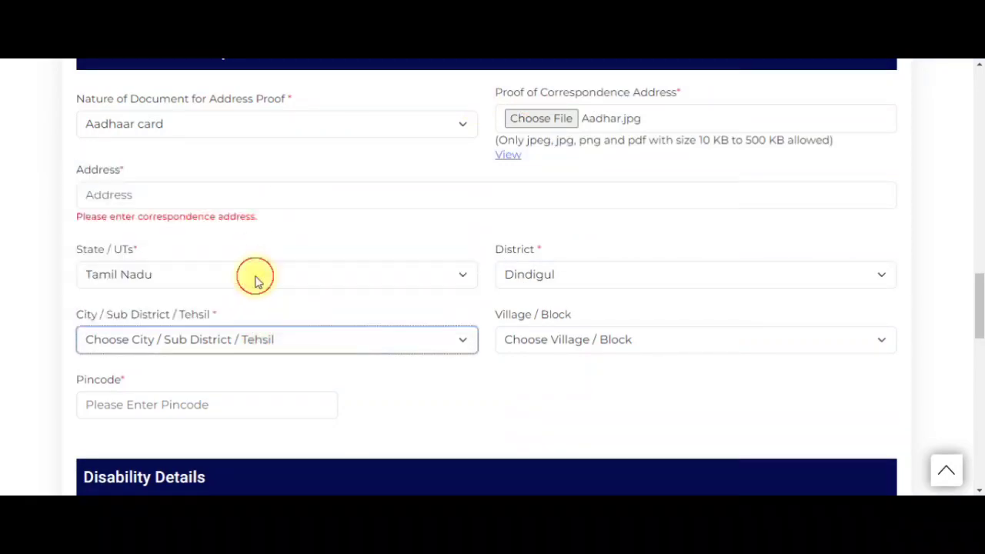
- Leave the village and pincode fields blank and scroll toward Disability Details
{"action": "left_click", "coordinate": [584, 351]}
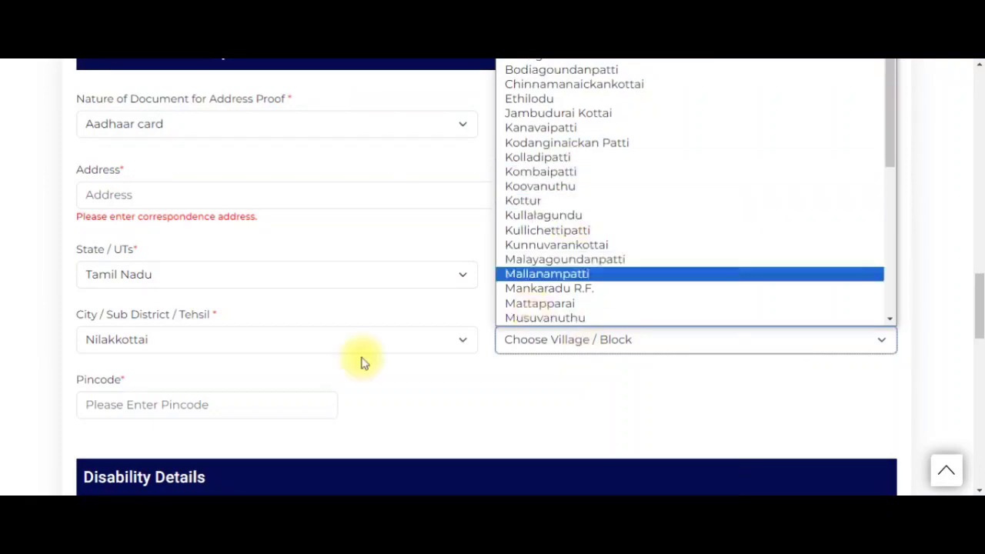
{"action": "left_click", "coordinate": [281, 395]}
{"action": "left_click", "coordinate": [285, 397]}
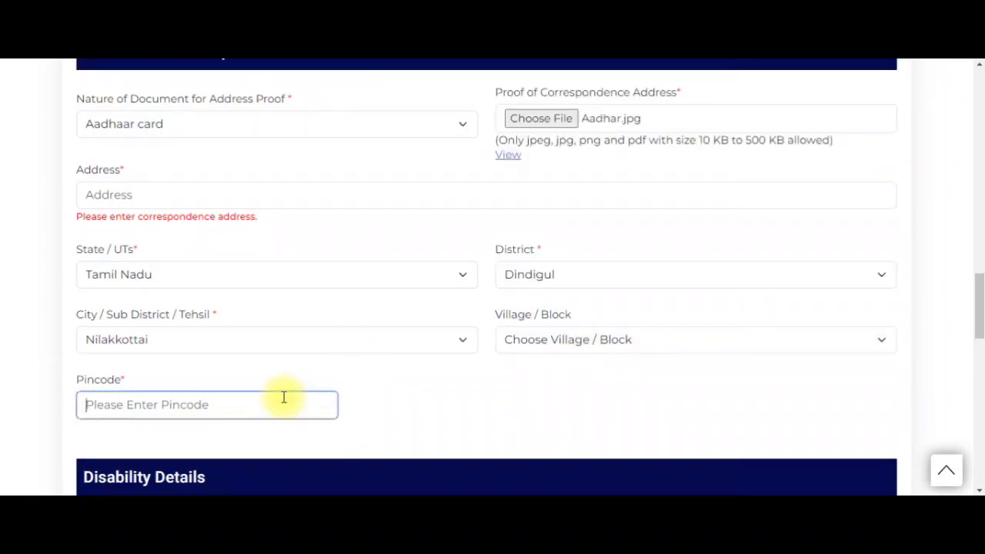
{"action": "scroll", "coordinate": [284, 397], "scroll_direction": "down", "scroll_amount": 5}
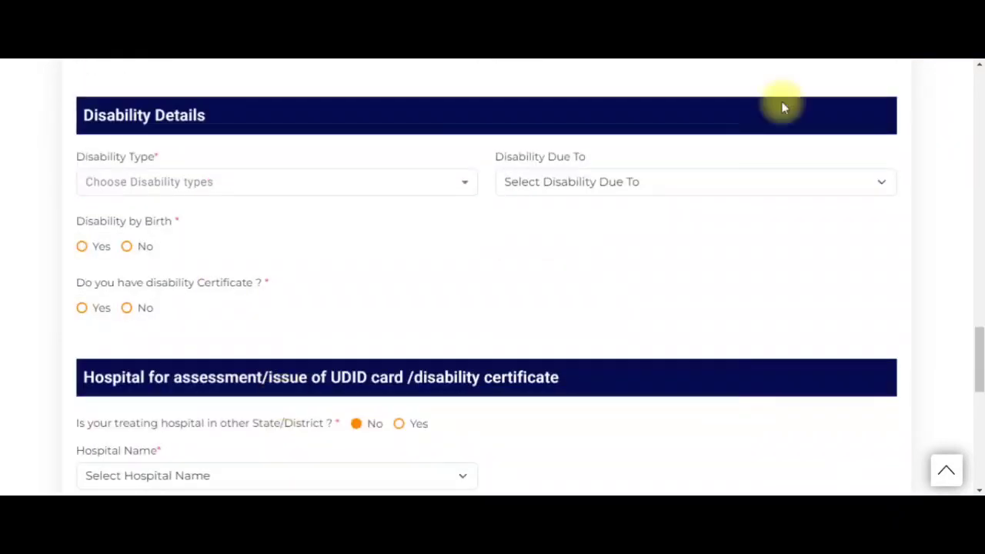
- Select Low Vision as the disability type
{"action": "scroll", "coordinate": [530, 286], "scroll_direction": "down", "scroll_amount": 1}
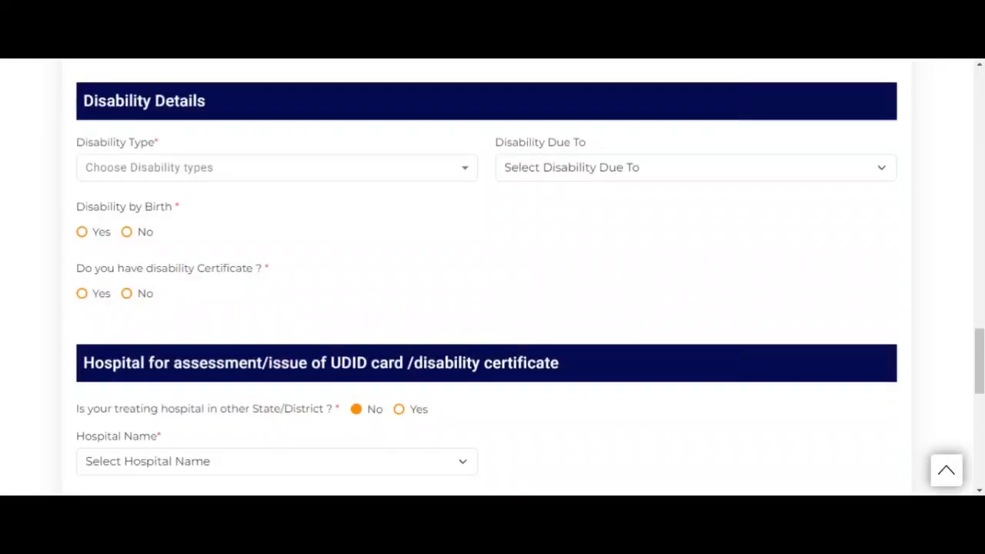
{"action": "left_click", "coordinate": [131, 179]}
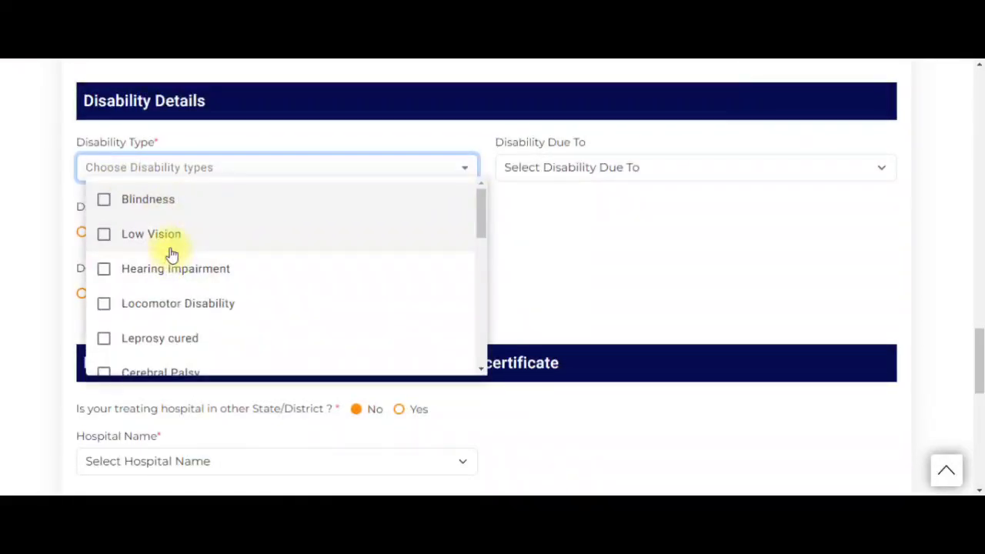
{"action": "scroll", "coordinate": [171, 254], "scroll_direction": "down", "scroll_amount": 2}
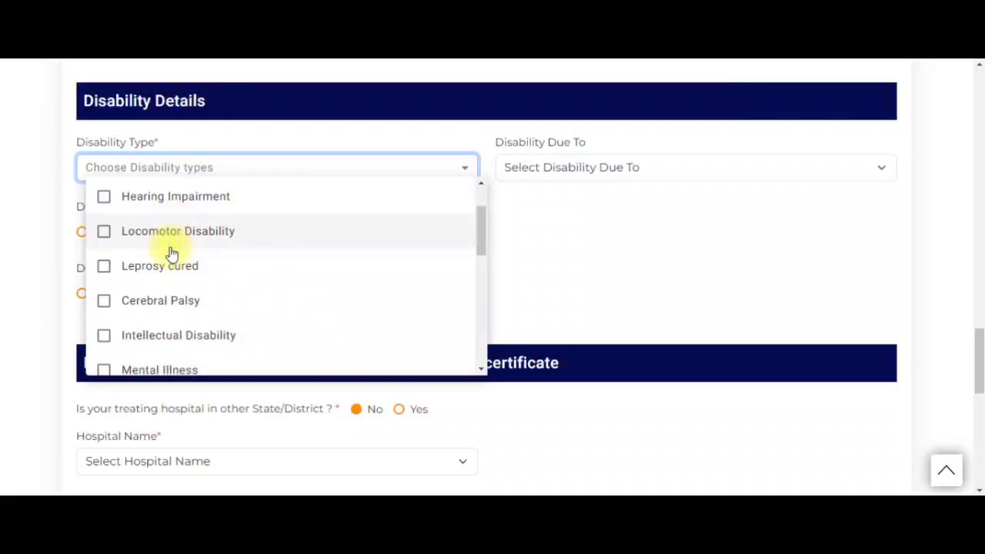
{"action": "scroll", "coordinate": [171, 254], "scroll_direction": "down", "scroll_amount": 4}
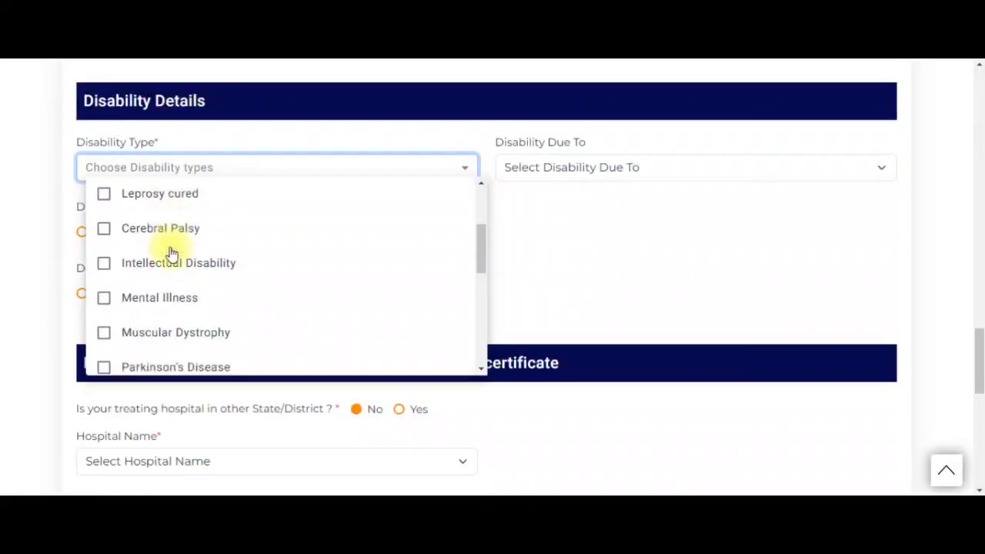
{"action": "scroll", "coordinate": [173, 253], "scroll_direction": "down", "scroll_amount": 2}
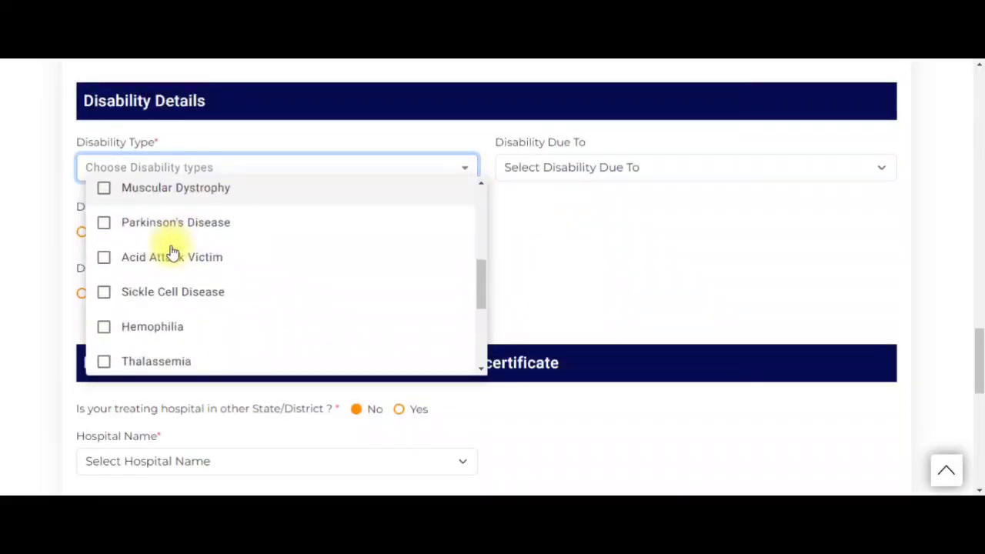
{"action": "scroll", "coordinate": [172, 252], "scroll_direction": "down", "scroll_amount": 2}
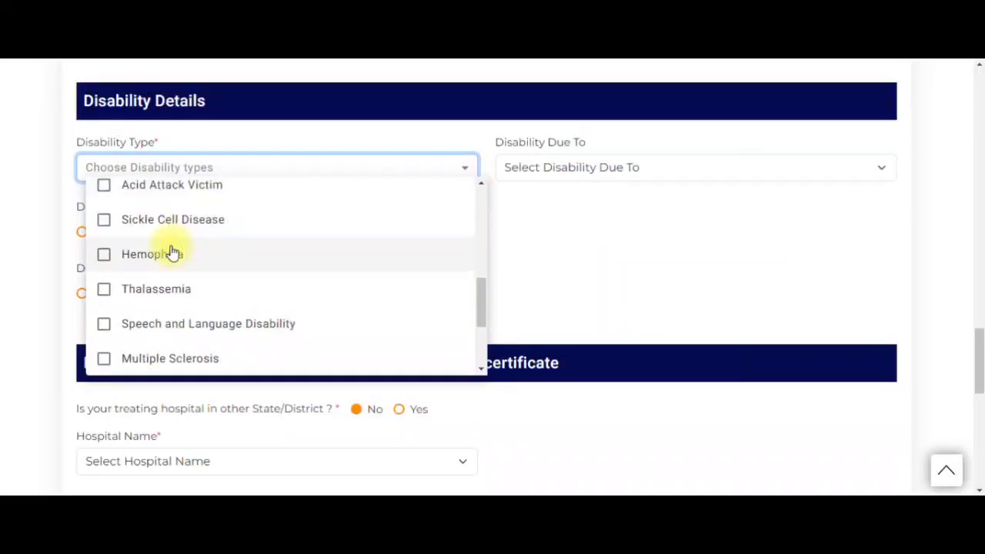
{"action": "scroll", "coordinate": [172, 253], "scroll_direction": "down", "scroll_amount": 2}
{"action": "scroll", "coordinate": [172, 252], "scroll_direction": "down", "scroll_amount": 2}
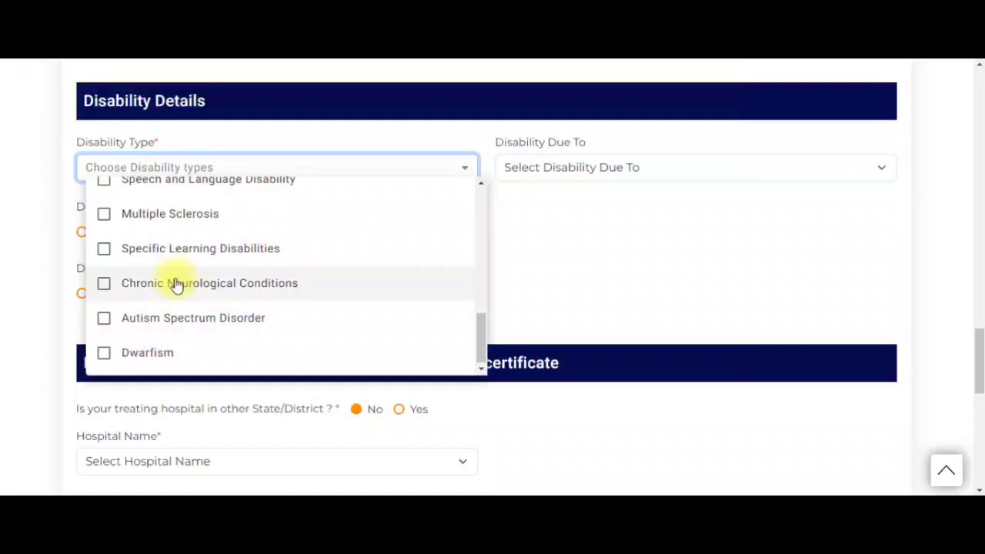
{"action": "scroll", "coordinate": [175, 280], "scroll_direction": "up", "scroll_amount": 10}
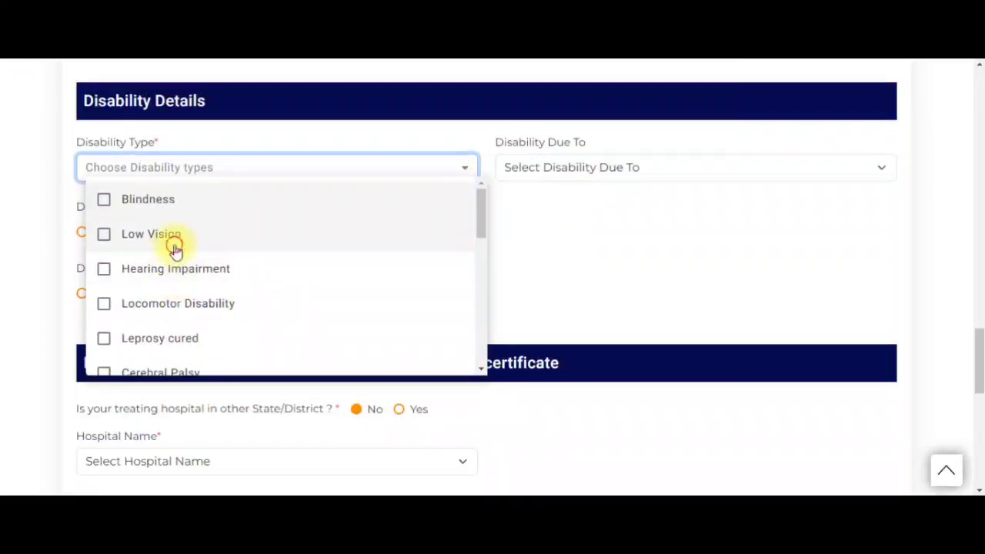
{"action": "left_click", "coordinate": [176, 249]}
{"action": "left_click", "coordinate": [566, 243]}
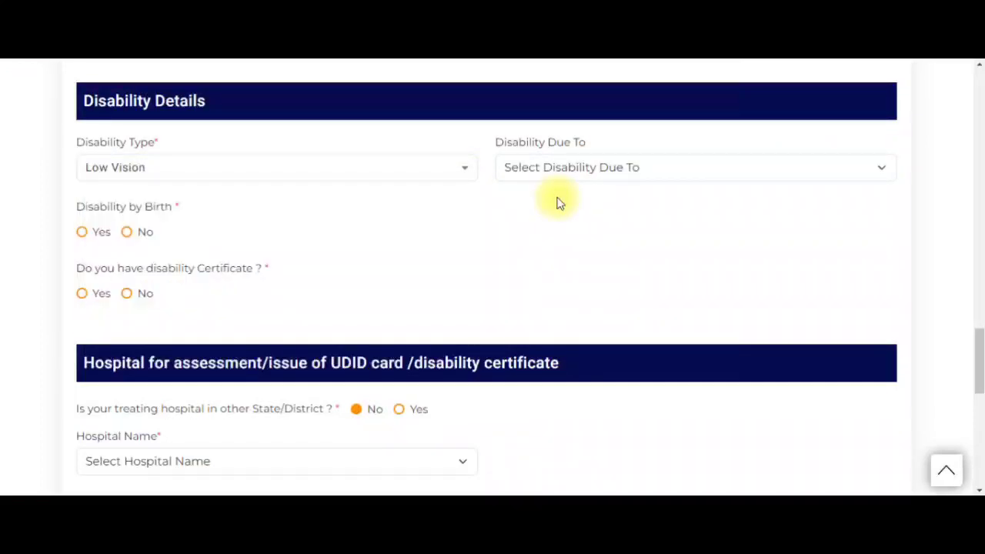
- Set Disability Due To as Diseases and answer No to disability by birth
{"action": "left_click", "coordinate": [553, 173]}
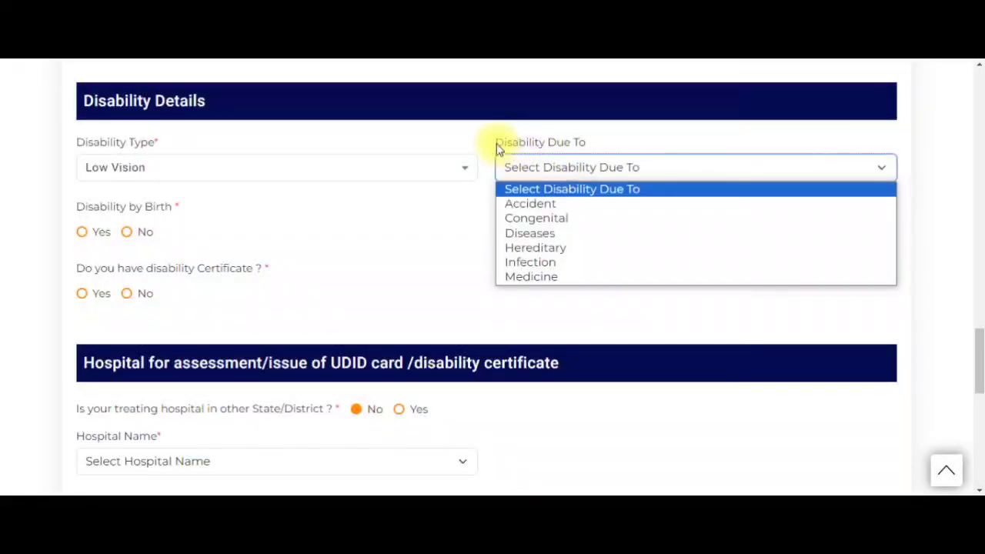
{"action": "left_click_drag", "start_coordinate": [496, 149], "coordinate": [589, 141]}
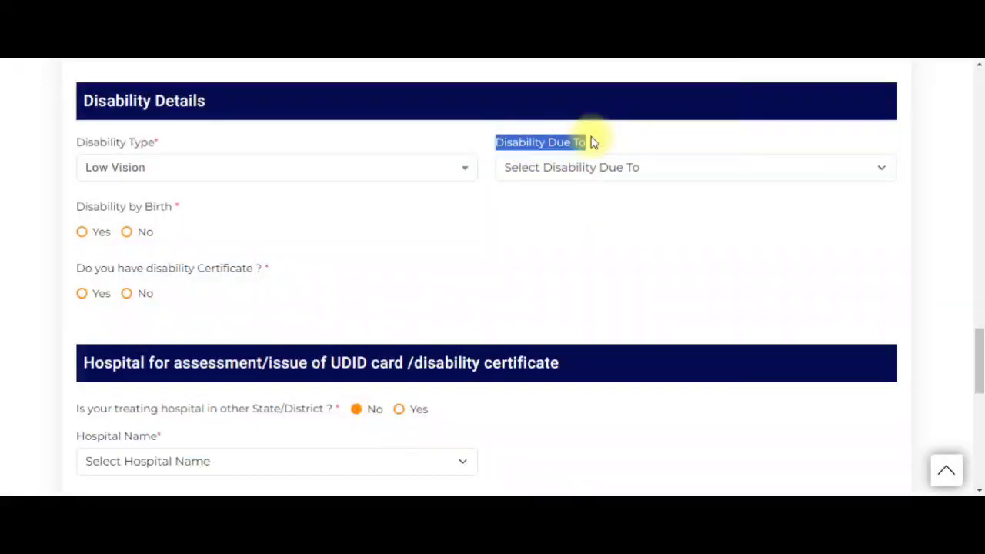
{"action": "left_click", "coordinate": [594, 177]}
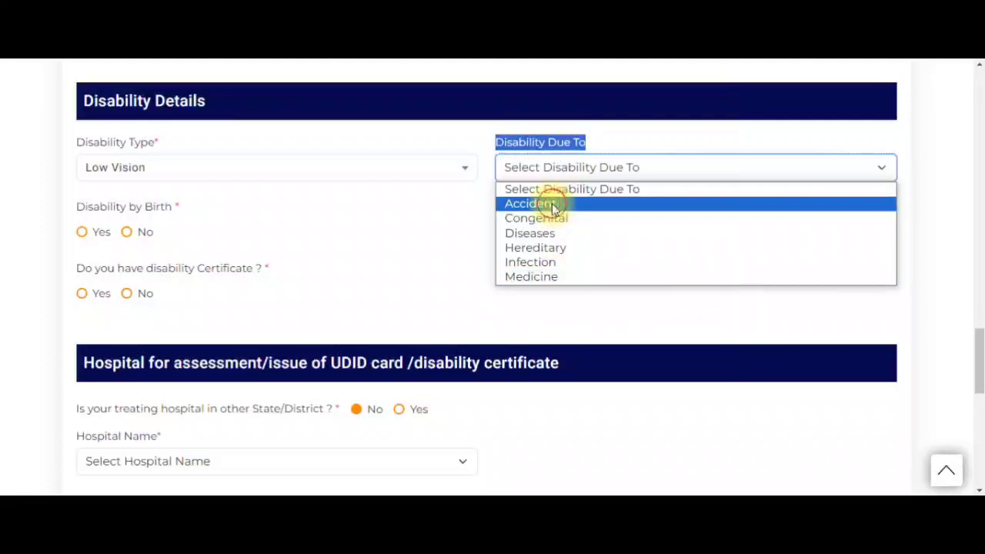
{"action": "left_click", "coordinate": [559, 233]}
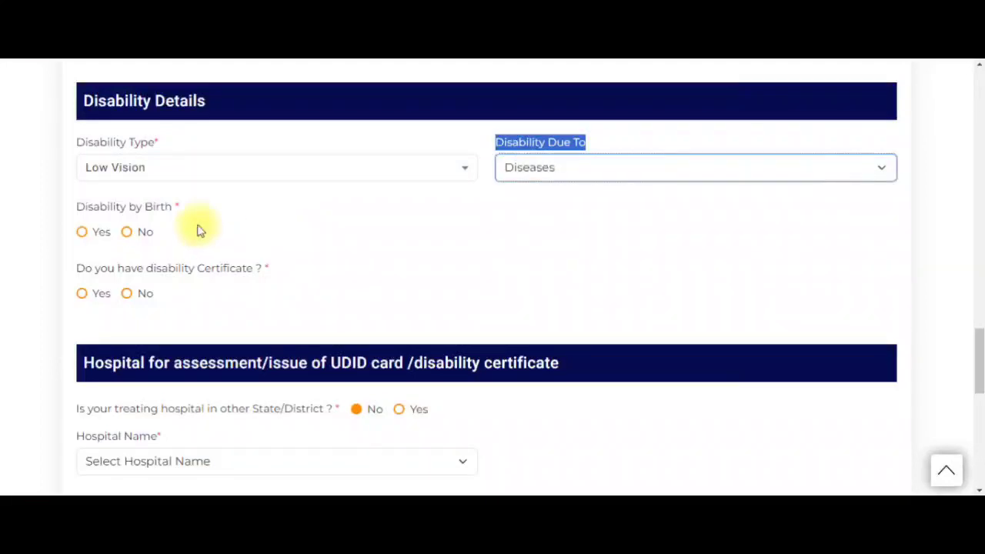
{"action": "left_click", "coordinate": [114, 206]}
{"action": "left_click_drag", "start_coordinate": [113, 206], "coordinate": [181, 207]}
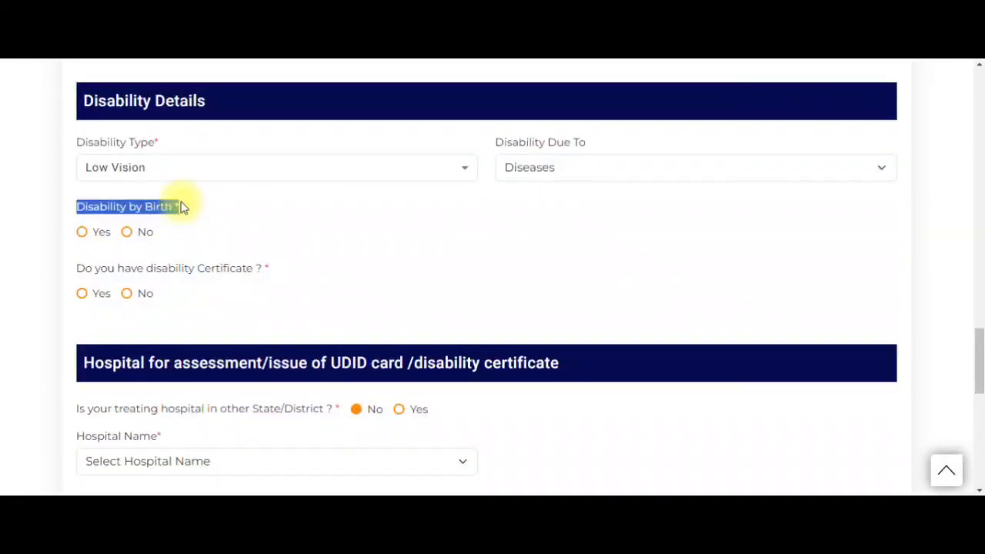
{"action": "left_click", "coordinate": [128, 233]}
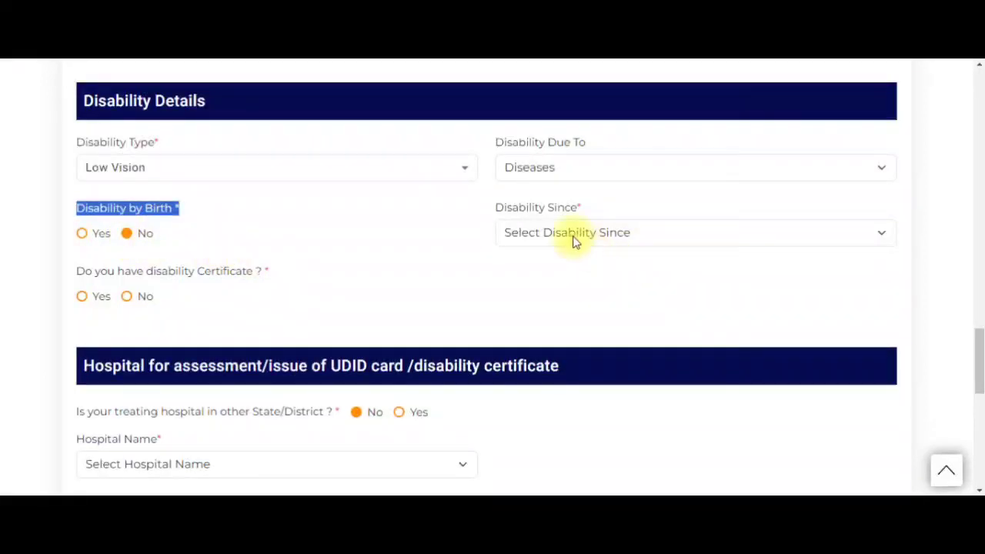
- Set Disability Since to 2022
{"action": "left_click_drag", "start_coordinate": [495, 207], "coordinate": [576, 214]}
{"action": "left_click", "coordinate": [564, 237]}
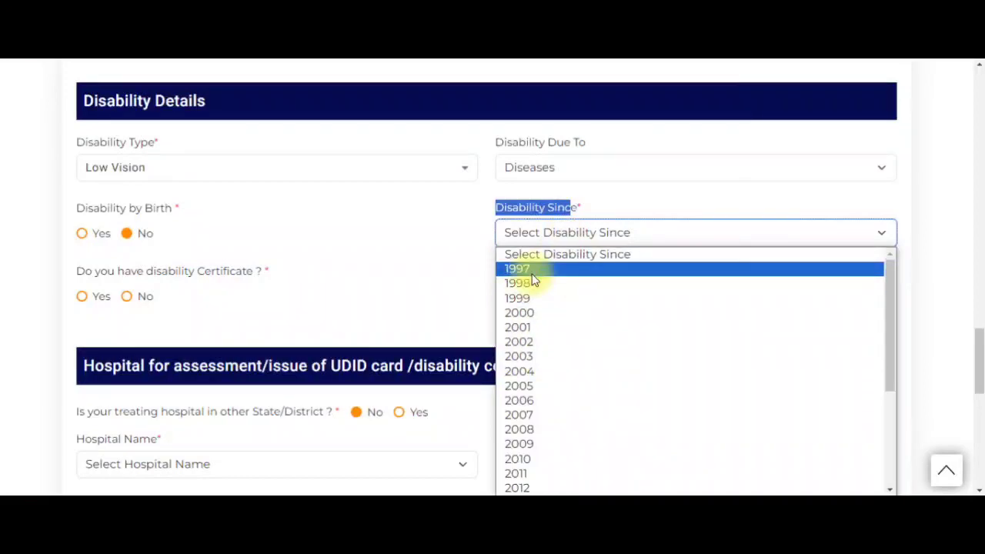
{"action": "scroll", "coordinate": [542, 279], "scroll_direction": "down", "scroll_amount": 5}
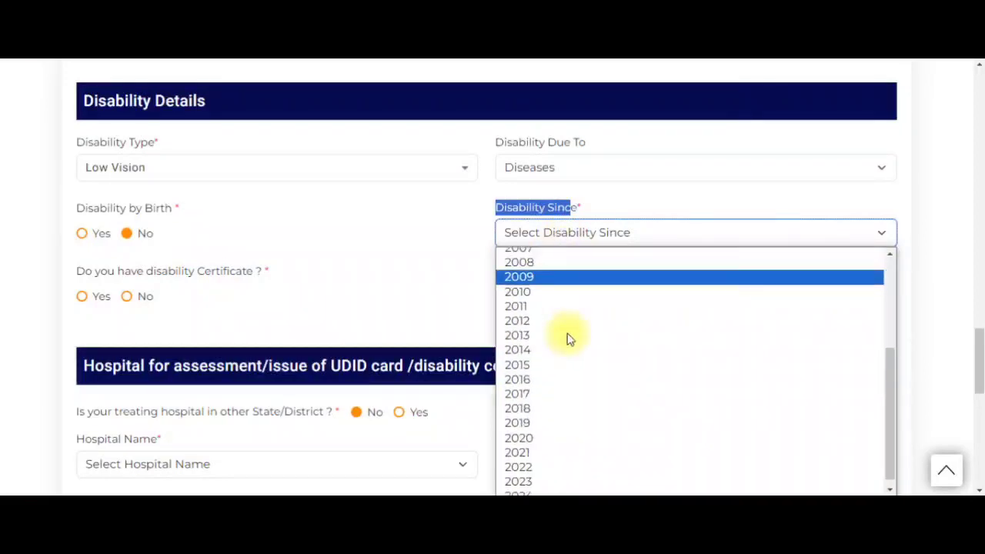
{"action": "left_click", "coordinate": [573, 459]}
{"action": "scroll", "coordinate": [264, 286], "scroll_direction": "down", "scroll_amount": 1}
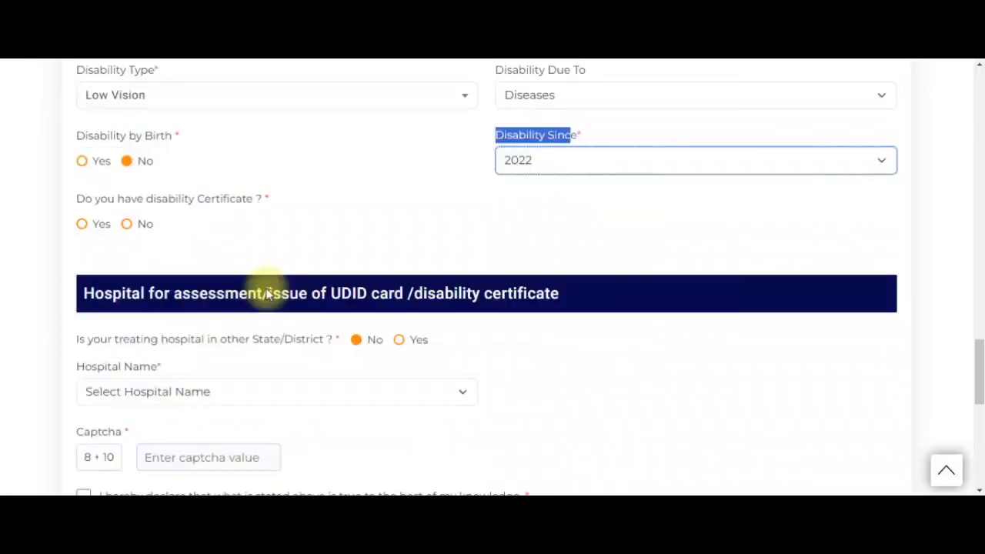
- Answer No to having an existing disability certificate
{"action": "left_click_drag", "start_coordinate": [78, 202], "coordinate": [271, 214]}
{"action": "left_click", "coordinate": [282, 219]}
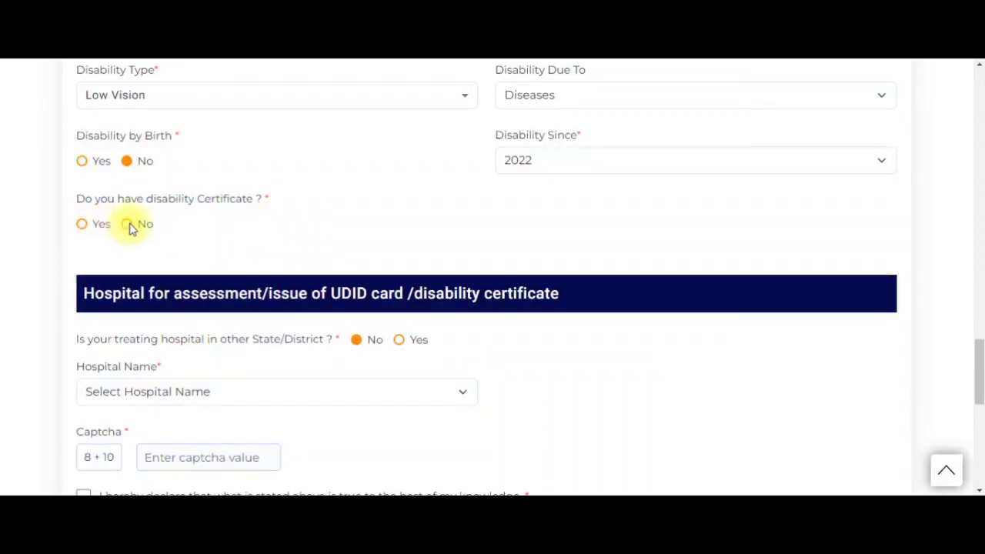
{"action": "left_click", "coordinate": [83, 226]}
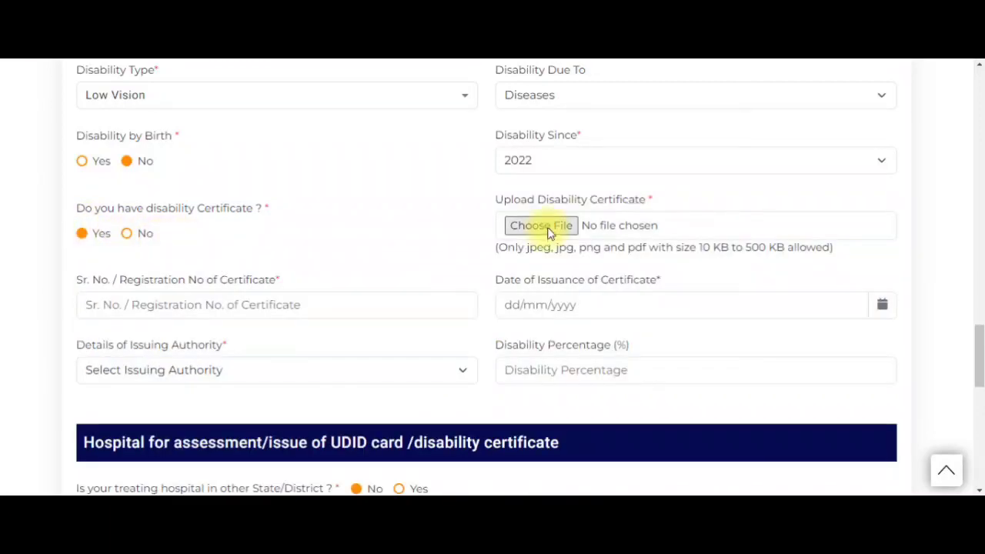
{"action": "left_click_drag", "start_coordinate": [492, 199], "coordinate": [654, 202]}
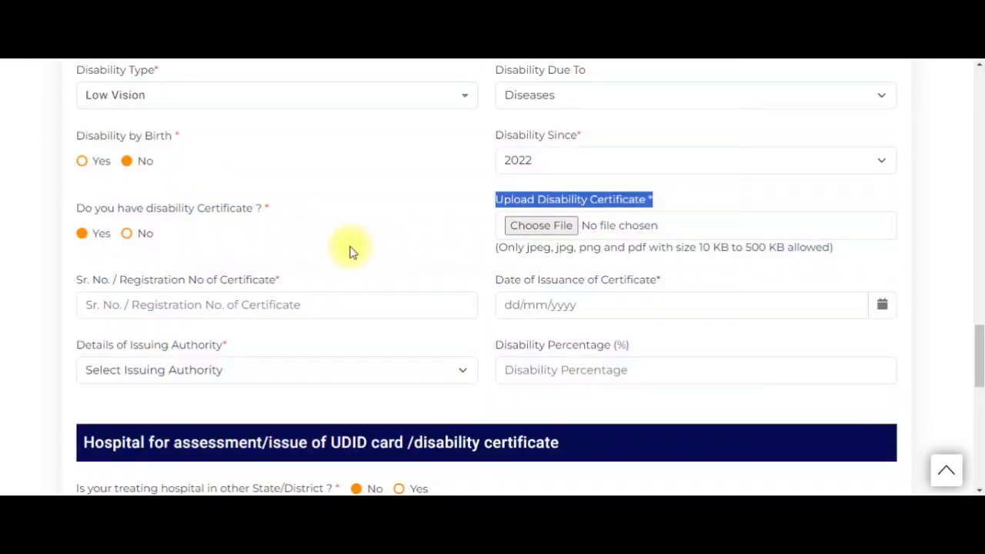
{"action": "left_click", "coordinate": [356, 301]}
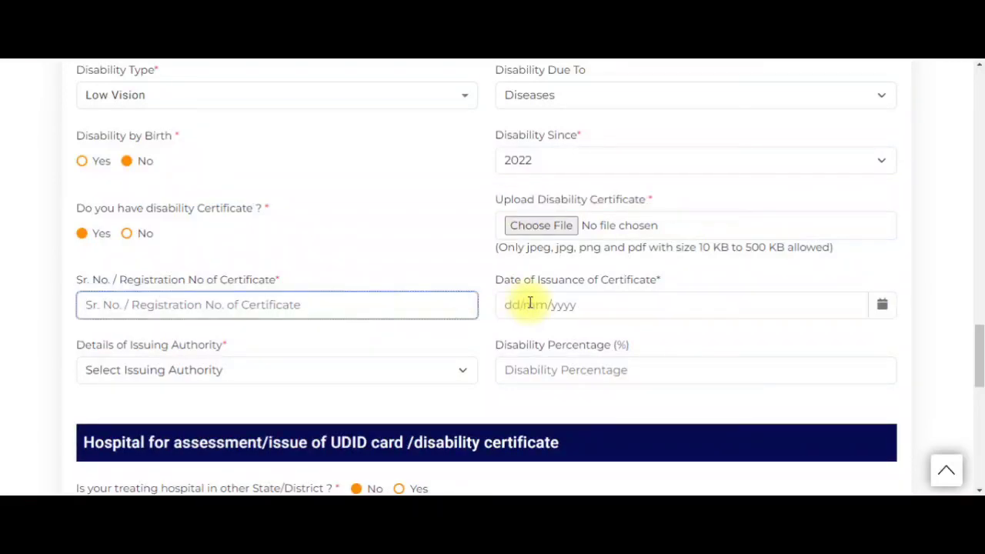
{"action": "left_click", "coordinate": [530, 303]}
{"action": "left_click", "coordinate": [359, 387]}
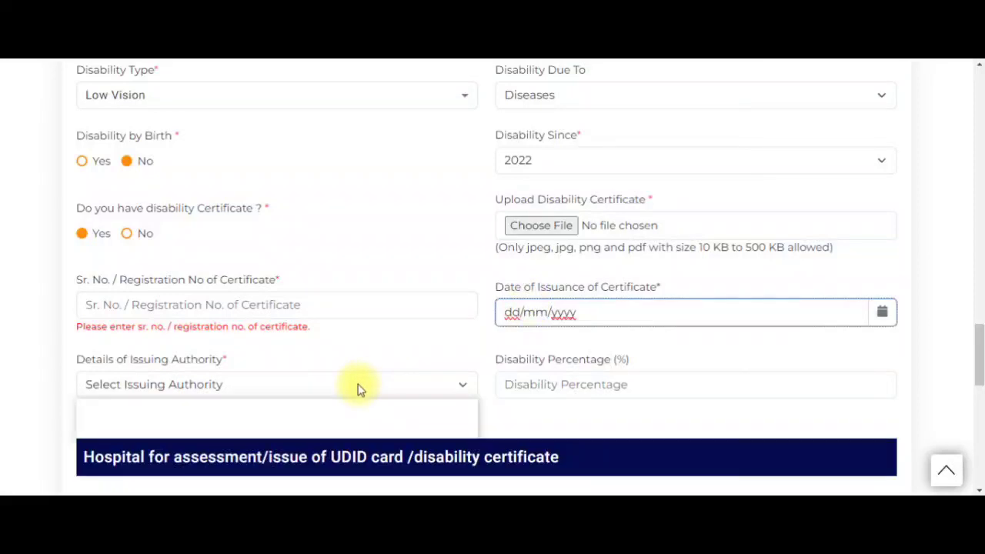
{"action": "left_click", "coordinate": [536, 387]}
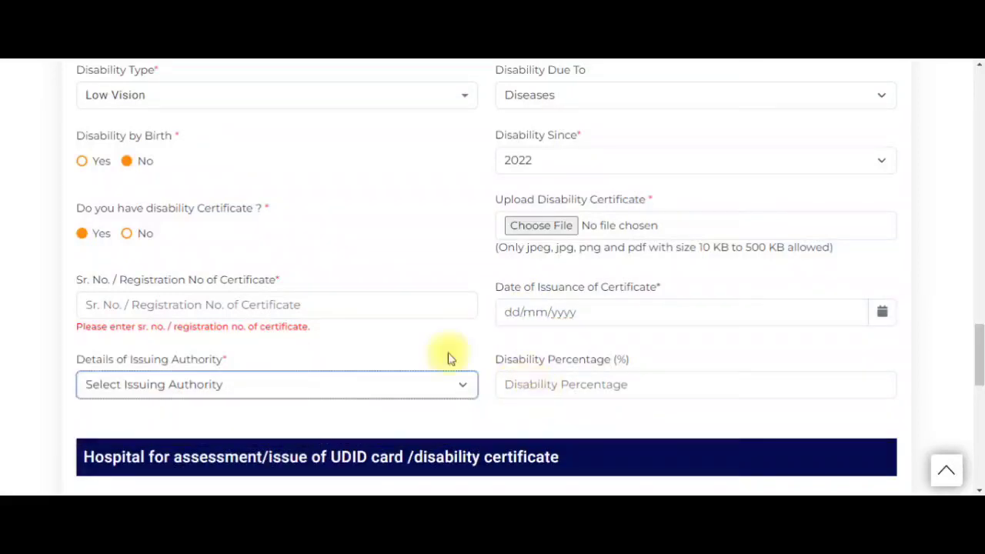
{"action": "left_click", "coordinate": [128, 235]}
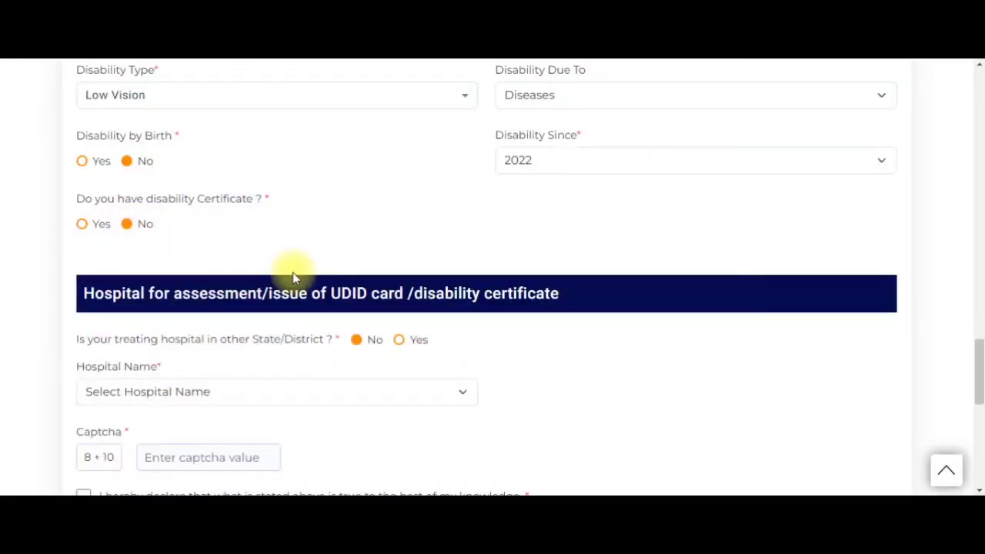
- Choose DINDIGUL MEDICAL COLLEGE HOSPITAL as the assessment hospital
{"action": "scroll", "coordinate": [292, 277], "scroll_direction": "down", "scroll_amount": 1}
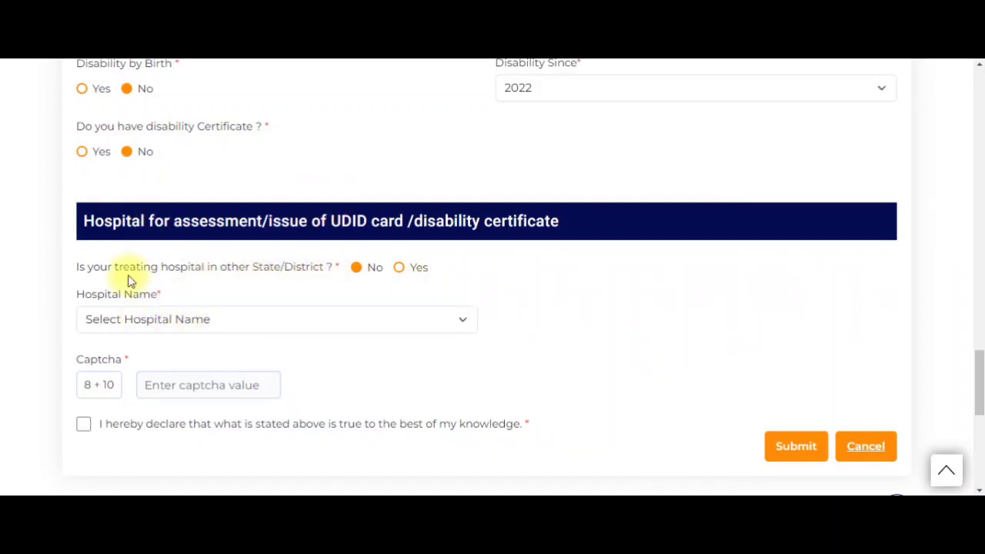
{"action": "left_click", "coordinate": [138, 327]}
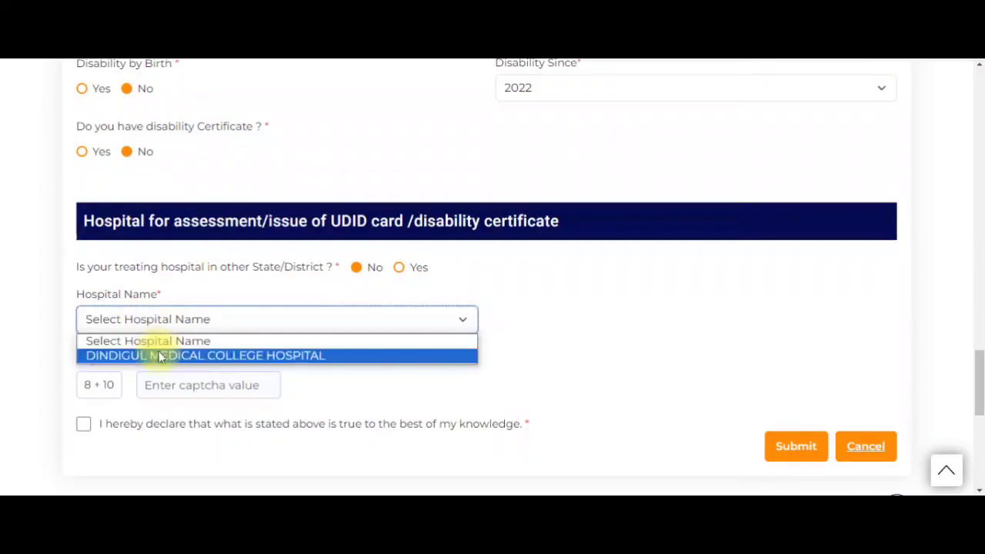
{"action": "left_click", "coordinate": [186, 355]}
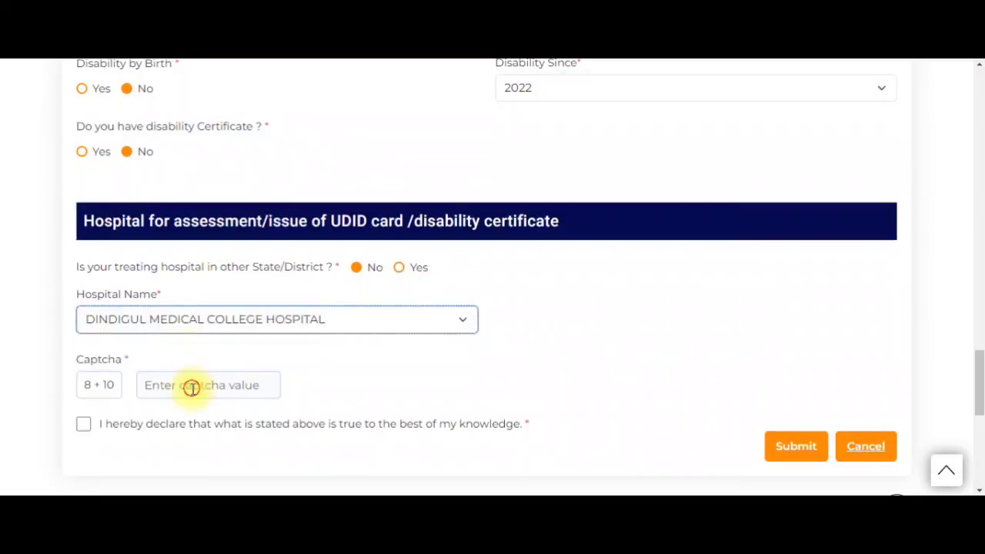
- Enter 18 as the captcha answer and tick the truthfulness declaration
{"action": "left_click", "coordinate": [193, 387]}
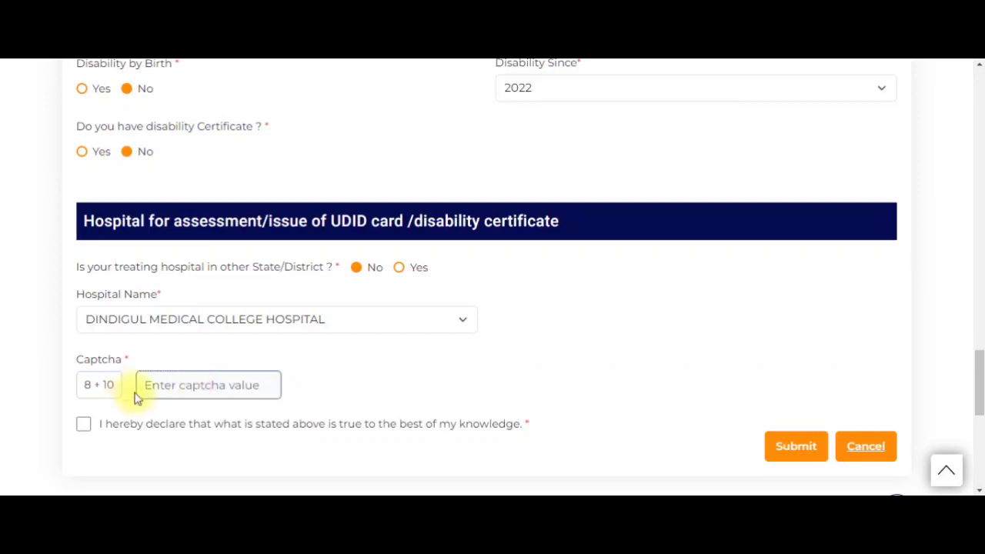
{"action": "type", "text": "18"}
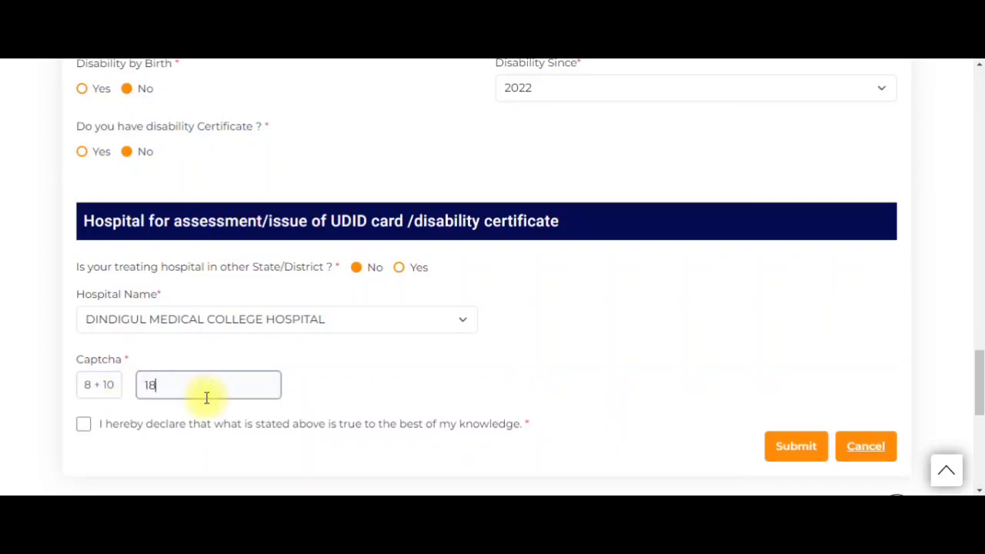
{"action": "left_click", "coordinate": [85, 425]}
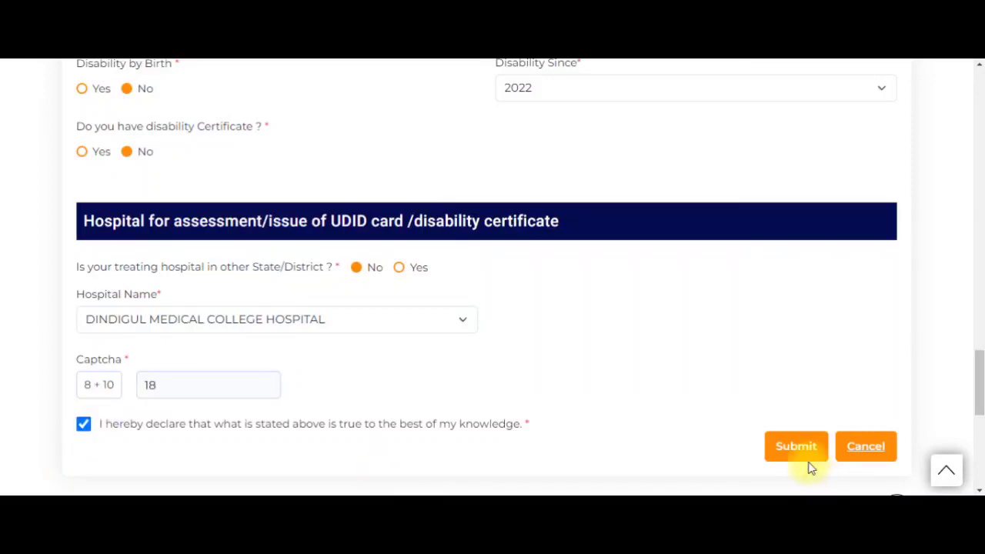
{"action": "scroll", "coordinate": [791, 373], "scroll_direction": "down", "scroll_amount": 1}
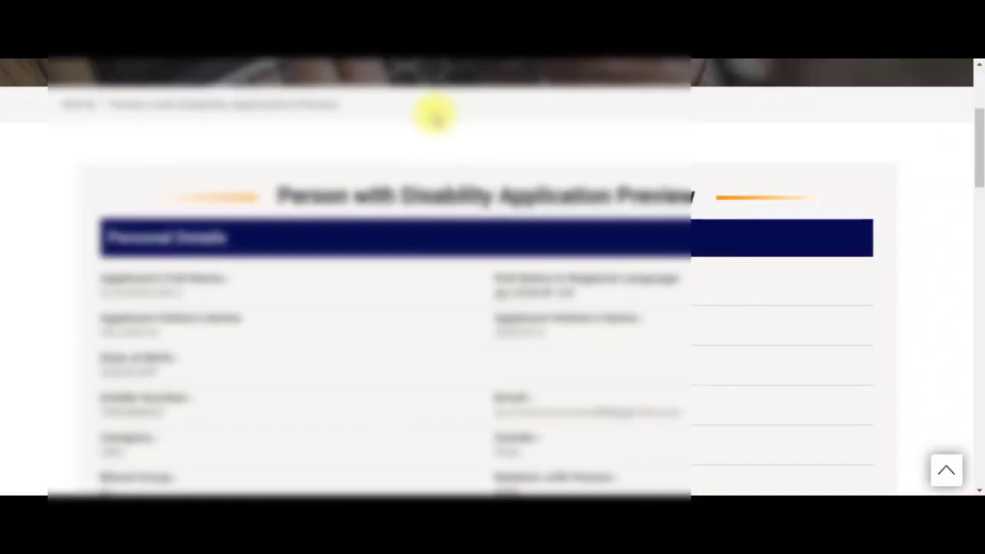
- Review the Person with Disability Application Preview, then confirm the application
{"action": "left_click_drag", "start_coordinate": [292, 194], "coordinate": [599, 192]}
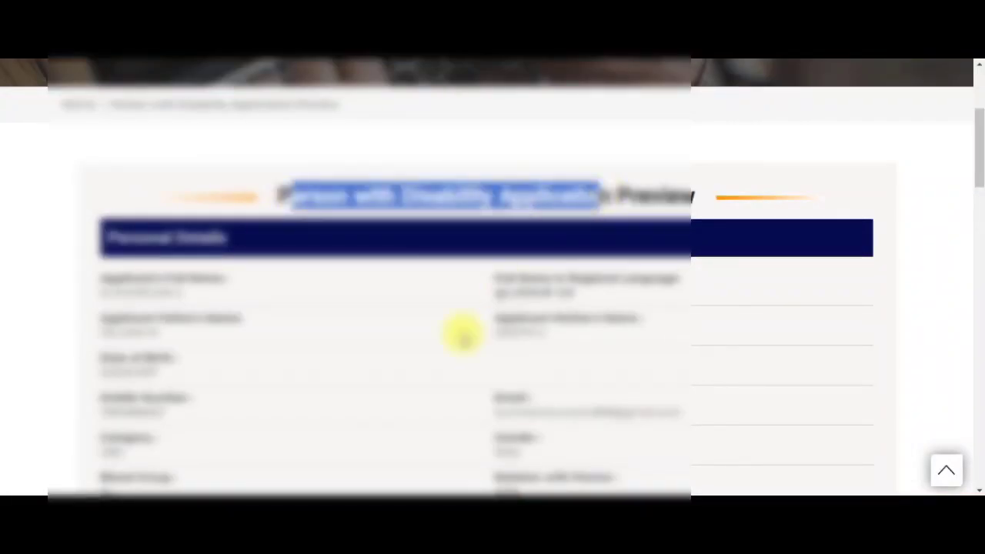
{"action": "scroll", "coordinate": [462, 332], "scroll_direction": "down", "scroll_amount": 10}
{"action": "scroll", "coordinate": [460, 331], "scroll_direction": "down", "scroll_amount": 5}
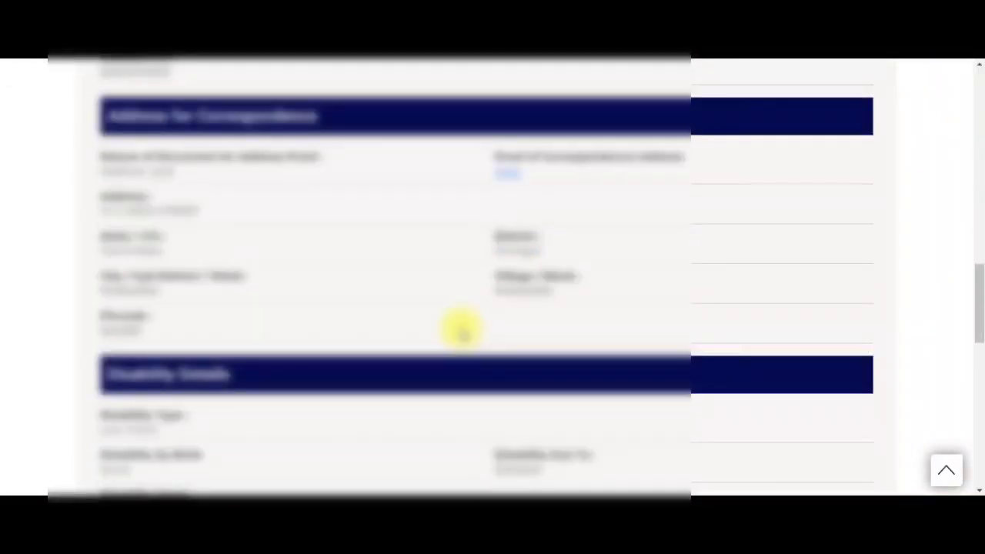
{"action": "scroll", "coordinate": [460, 331], "scroll_direction": "down", "scroll_amount": 2}
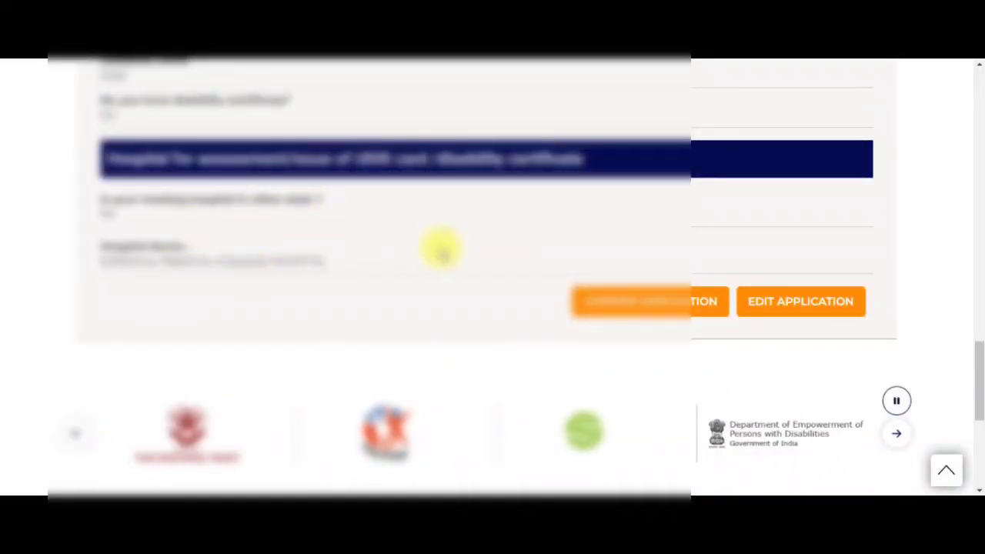
{"action": "scroll", "coordinate": [317, 223], "scroll_direction": "up", "scroll_amount": 2}
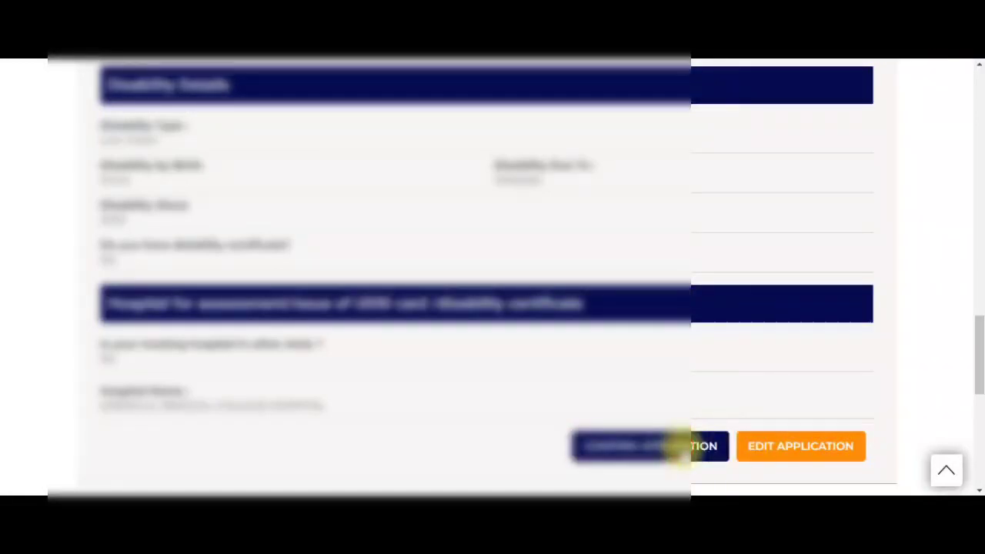
{"action": "left_click", "coordinate": [681, 446]}
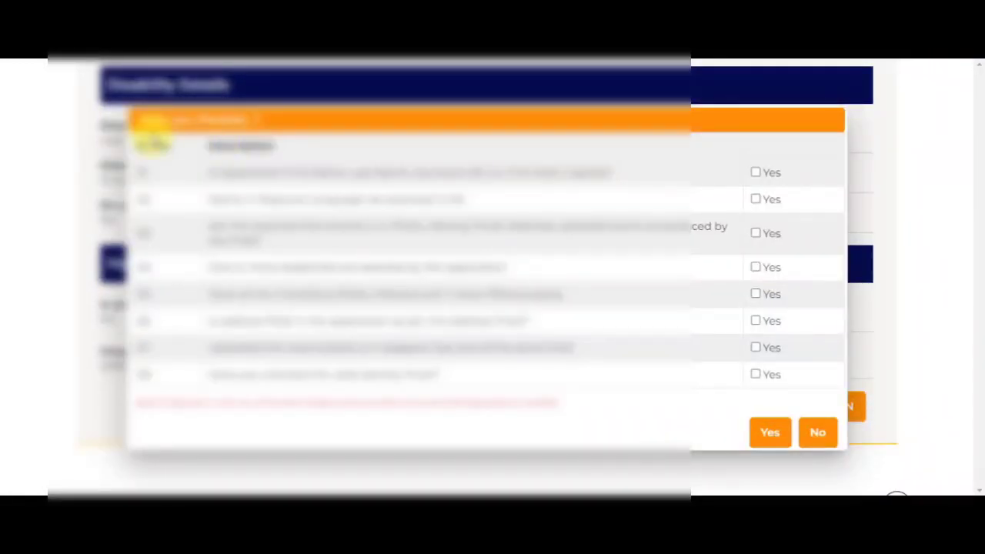
- Tick the checks in the 'Have you Checked..?' dialog and submit the application
{"action": "left_click_drag", "start_coordinate": [136, 120], "coordinate": [244, 125]}
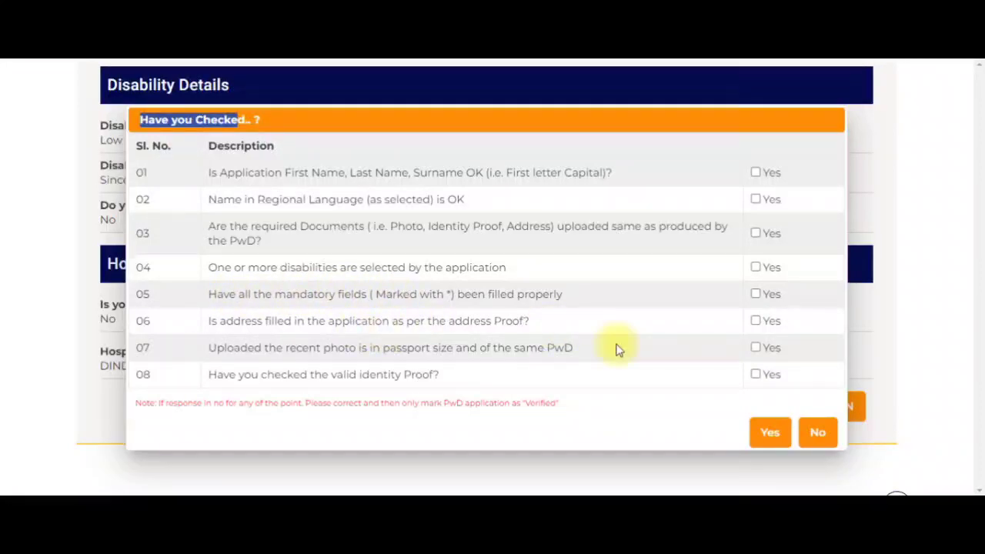
{"action": "left_click", "coordinate": [755, 172]}
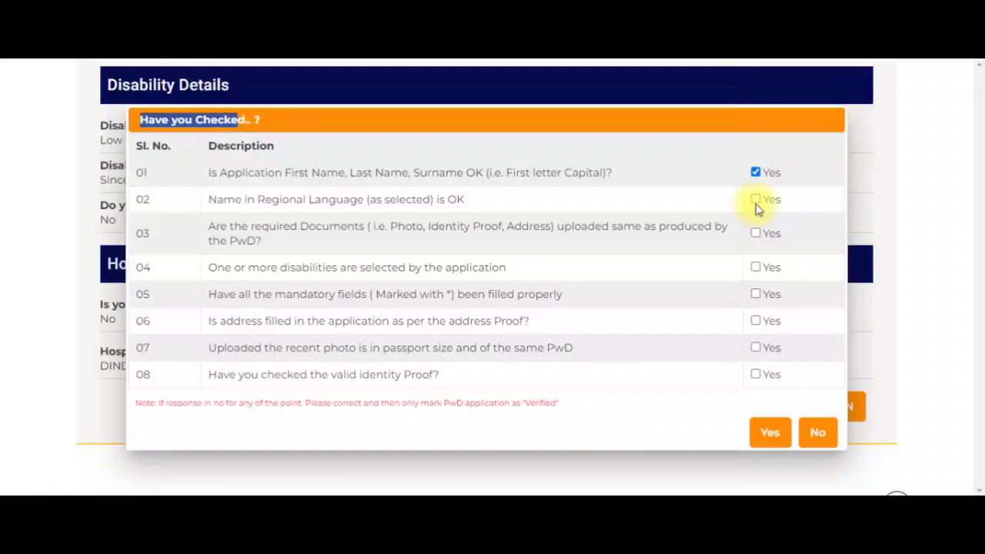
{"action": "left_click", "coordinate": [756, 200]}
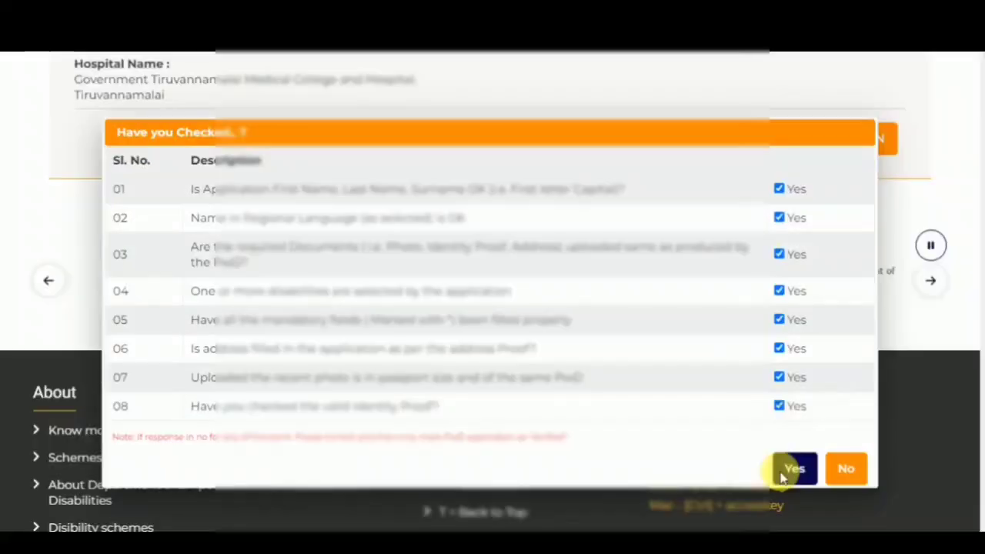
{"action": "left_click", "coordinate": [783, 467]}
{"action": "scroll", "coordinate": [592, 450], "scroll_direction": "up", "scroll_amount": 5}
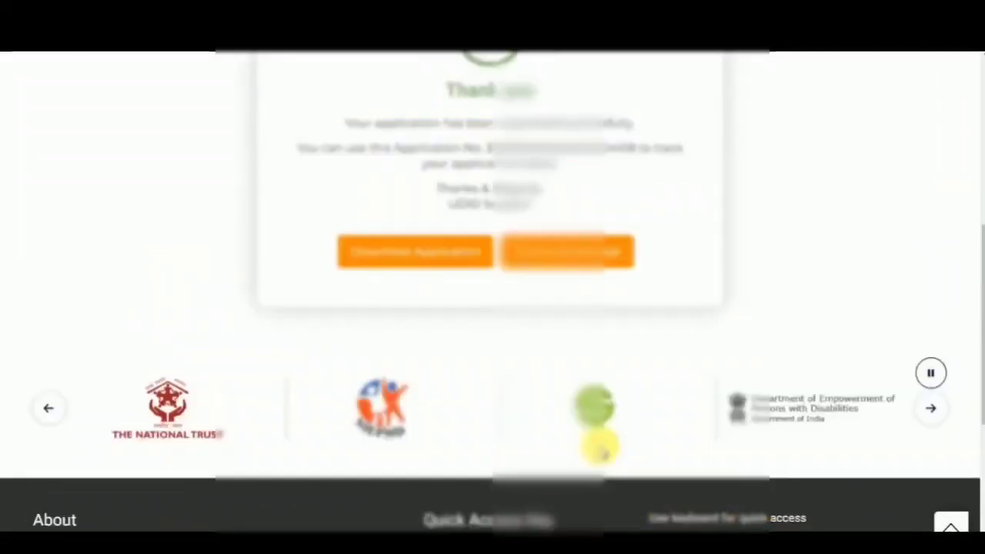
- Copy the application number from the Thank you page
{"action": "scroll", "coordinate": [608, 454], "scroll_direction": "up", "scroll_amount": 2}
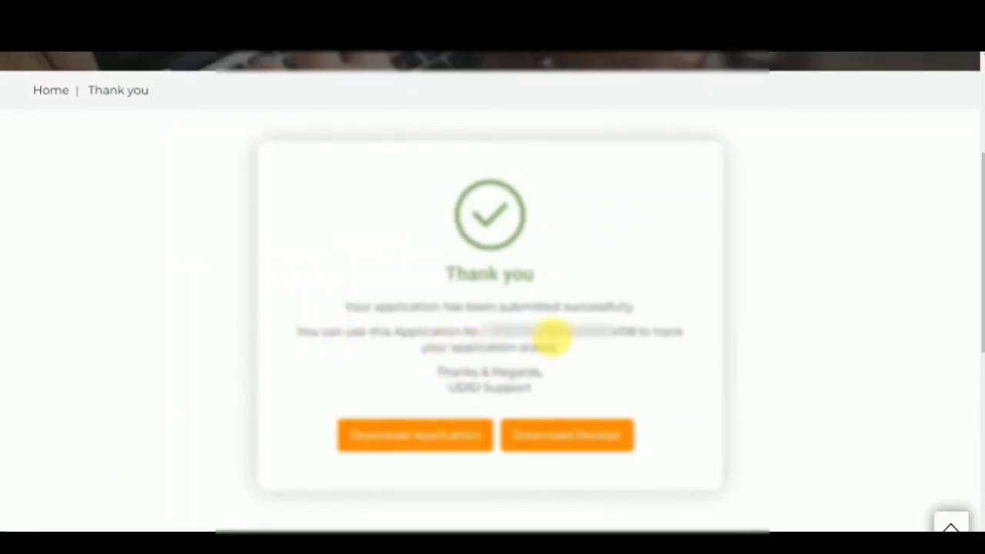
{"action": "double_click", "coordinate": [553, 334]}
{"action": "right_click", "coordinate": [565, 340]}
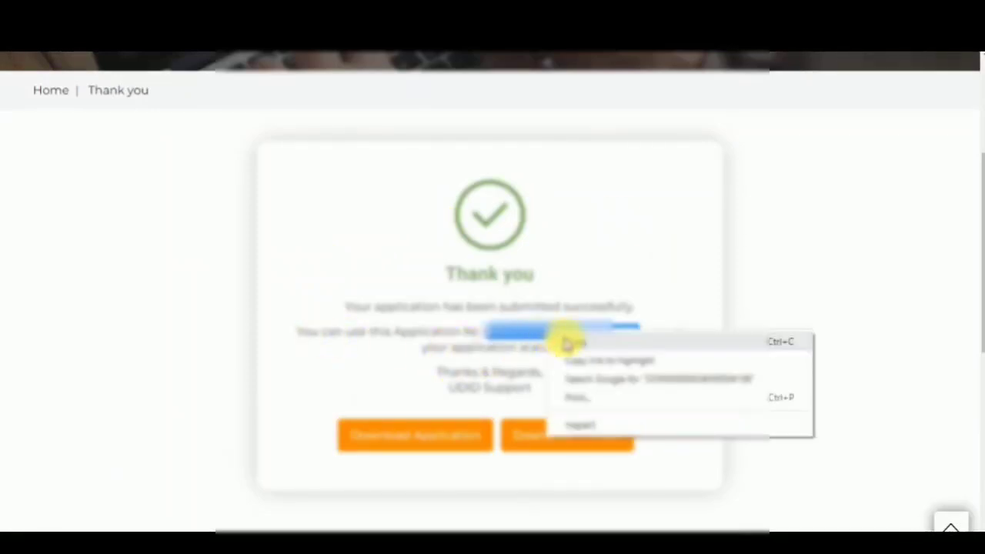
{"action": "left_click", "coordinate": [566, 347]}
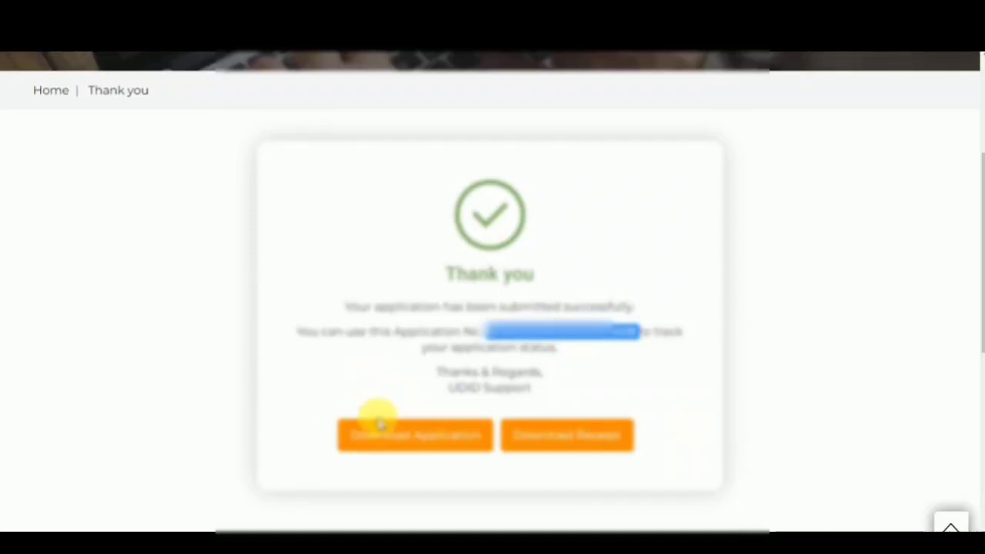
- Download the UDID Application Form and UDID Receipt PDFs
{"action": "left_click", "coordinate": [397, 437]}
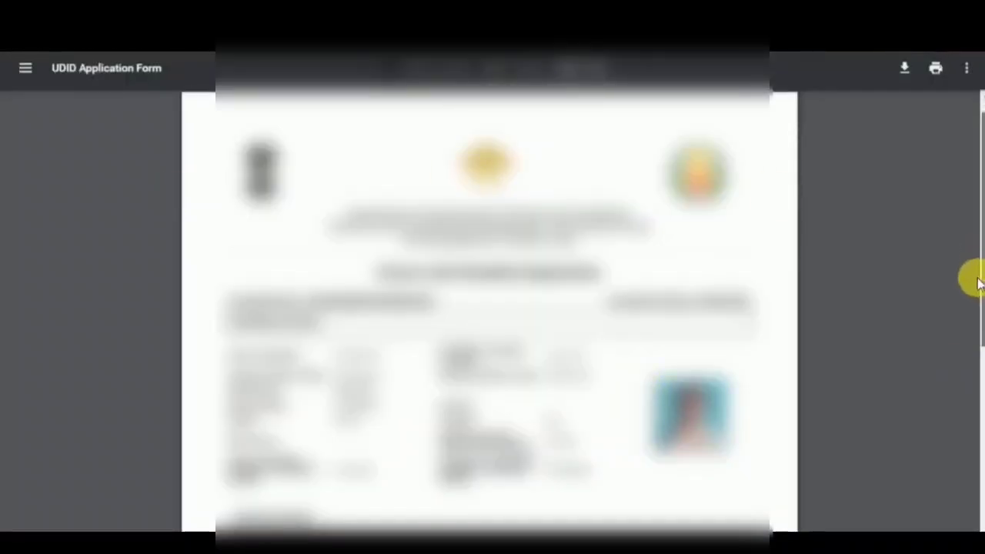
{"action": "scroll", "coordinate": [967, 403], "scroll_direction": "down", "scroll_amount": 4}
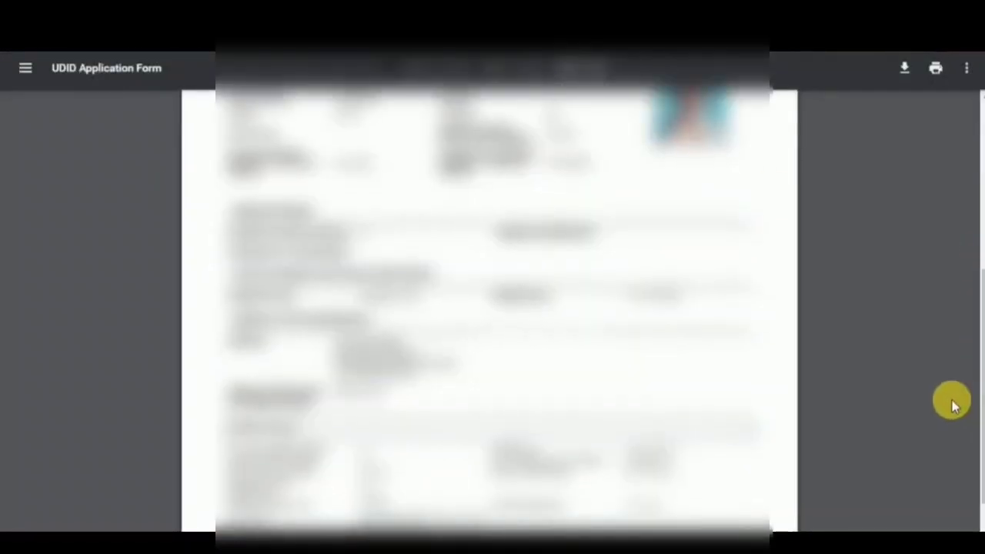
{"action": "scroll", "coordinate": [951, 404], "scroll_direction": "down", "scroll_amount": 2}
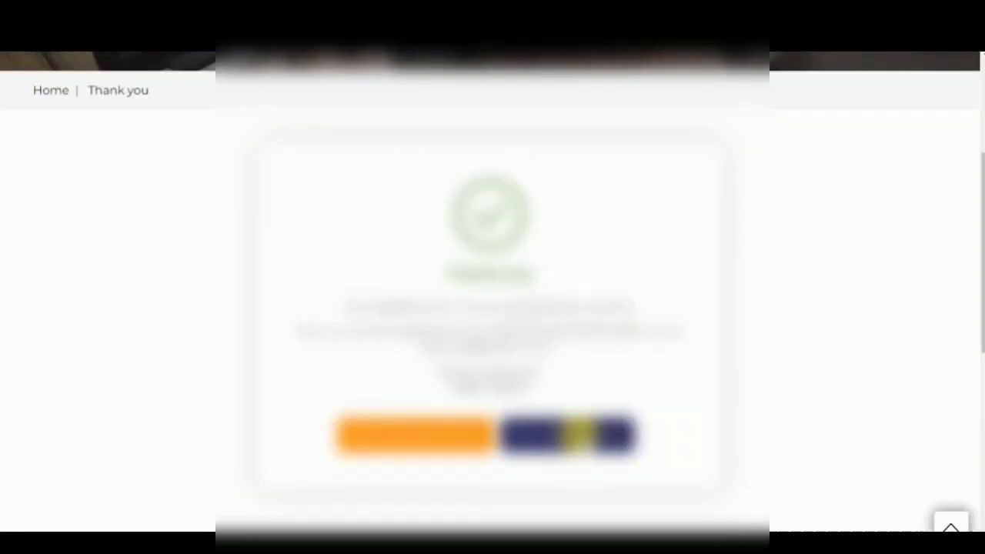
{"action": "left_click", "coordinate": [578, 435]}
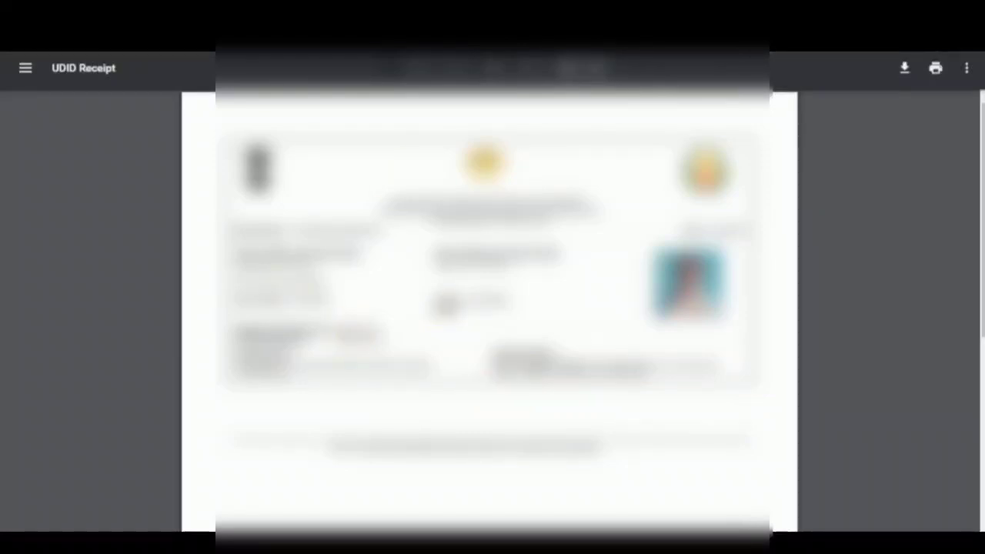
{"action": "key", "text": "alt+Left"}
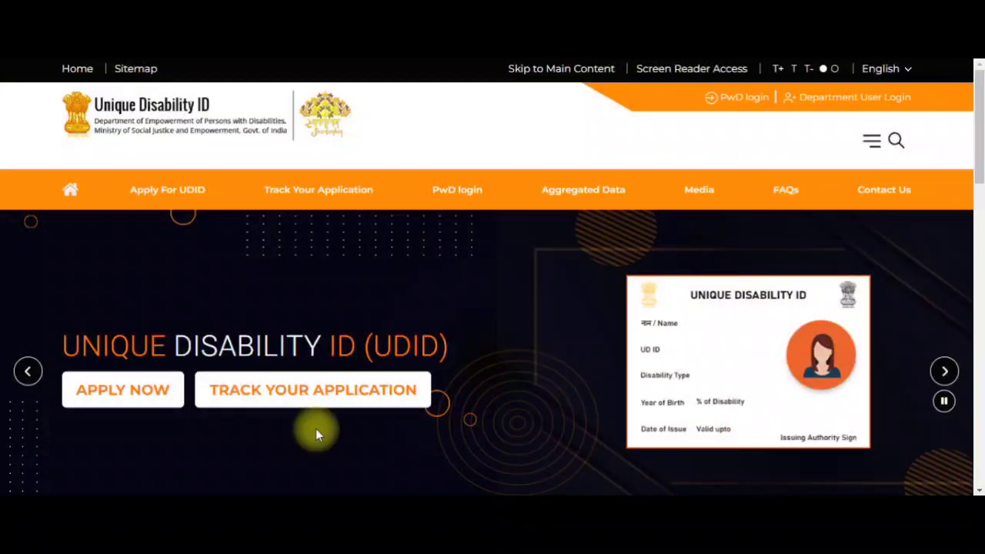
{"action": "scroll", "coordinate": [319, 428], "scroll_direction": "down", "scroll_amount": 3}
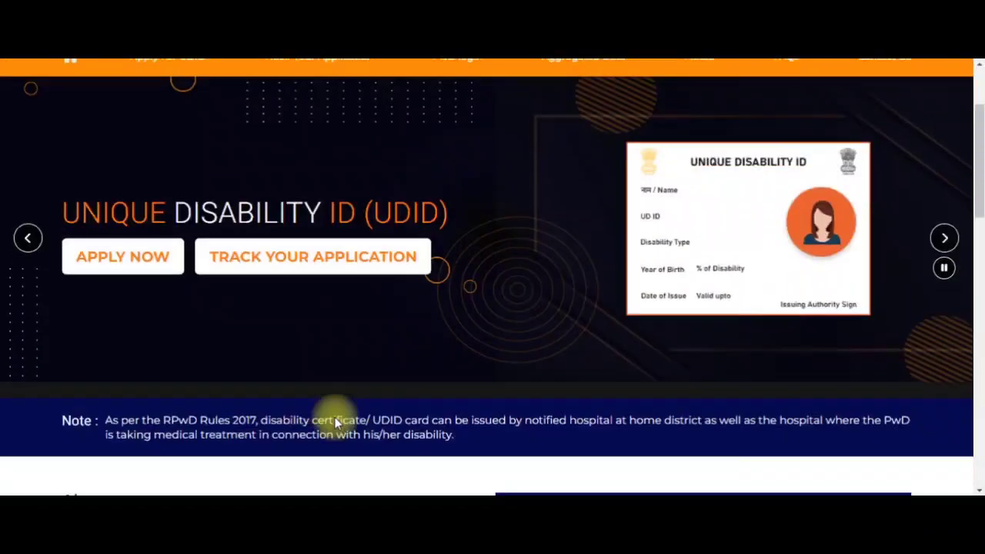
- Open Track Your Application and submit a tracking request by Aadhaar number
{"action": "left_click", "coordinate": [300, 260]}
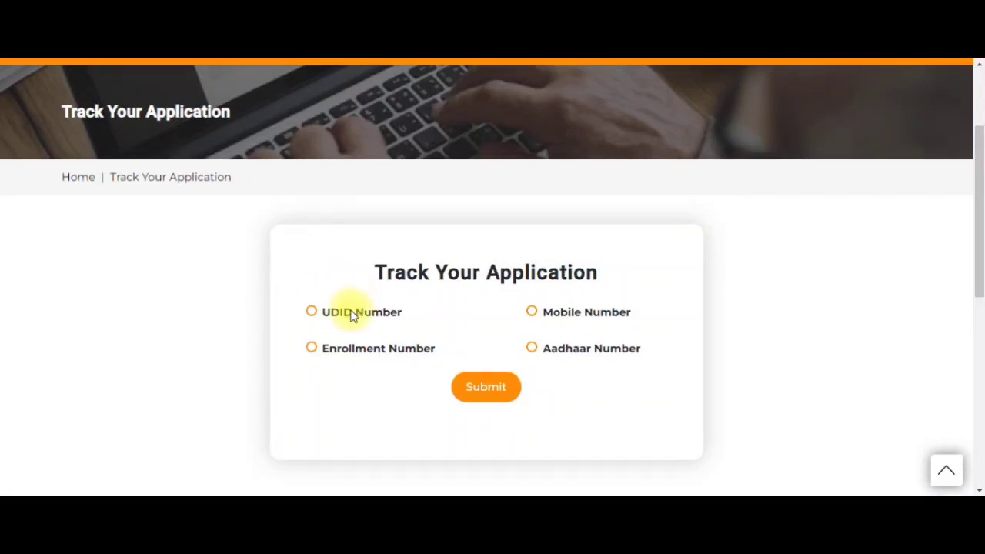
{"action": "left_click", "coordinate": [559, 322]}
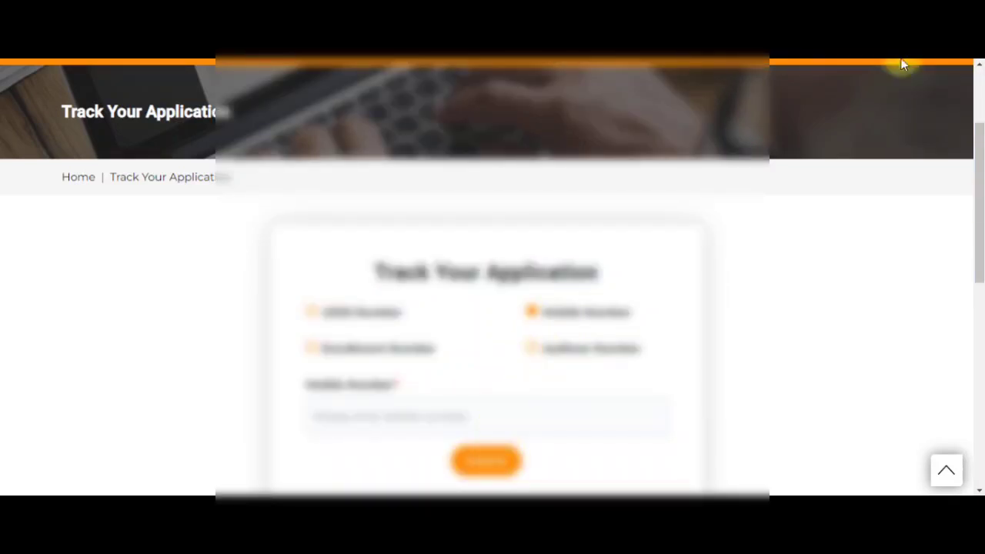
{"action": "left_click", "coordinate": [531, 347]}
{"action": "left_click", "coordinate": [486, 460]}
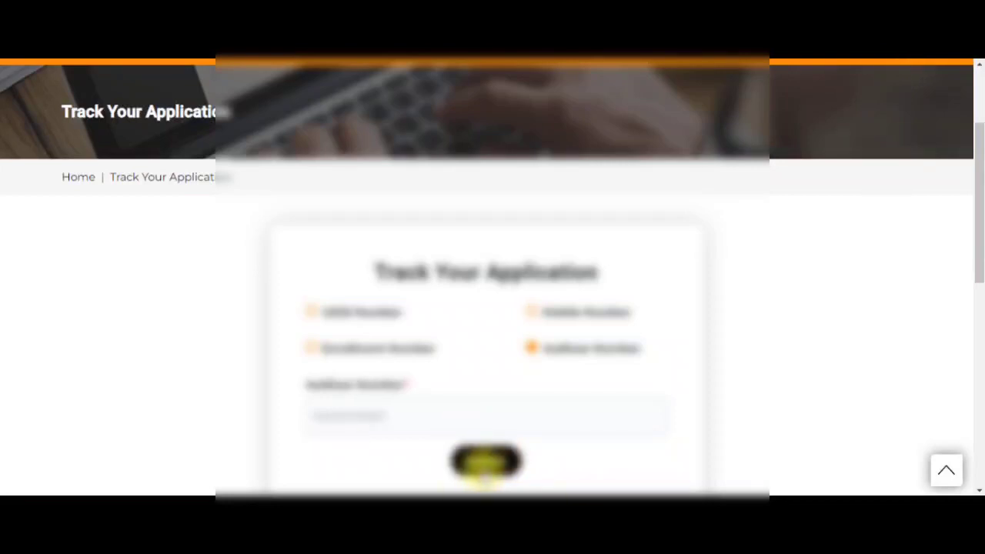